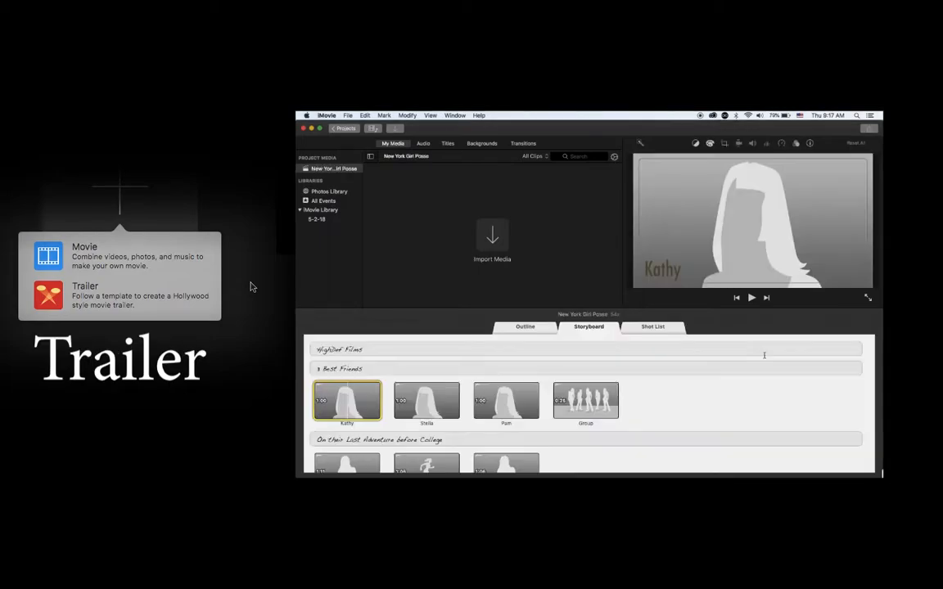
Look through the storyboard shots of the New York Girl Posse trailer.
scroll(765, 357, "down", 3)
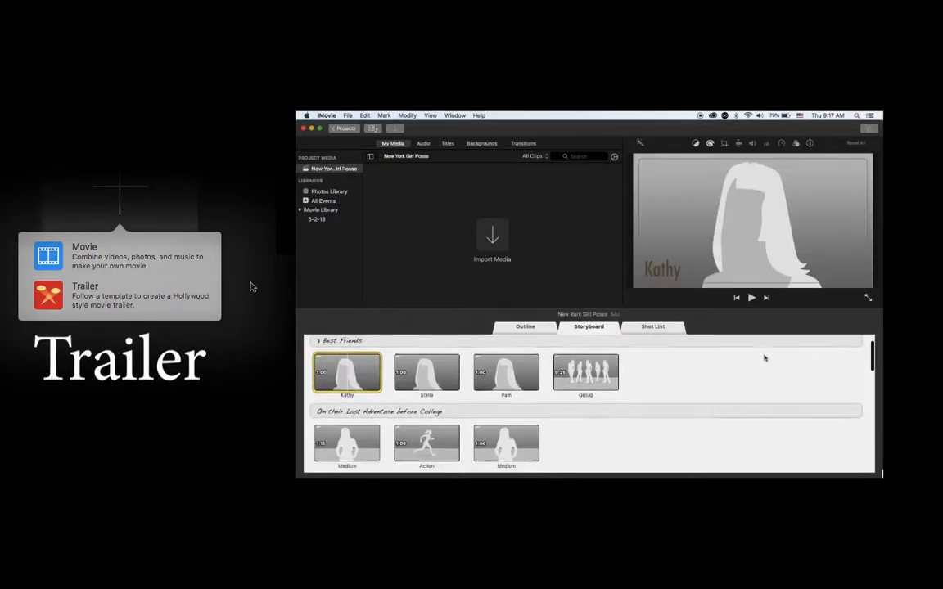
key("space")
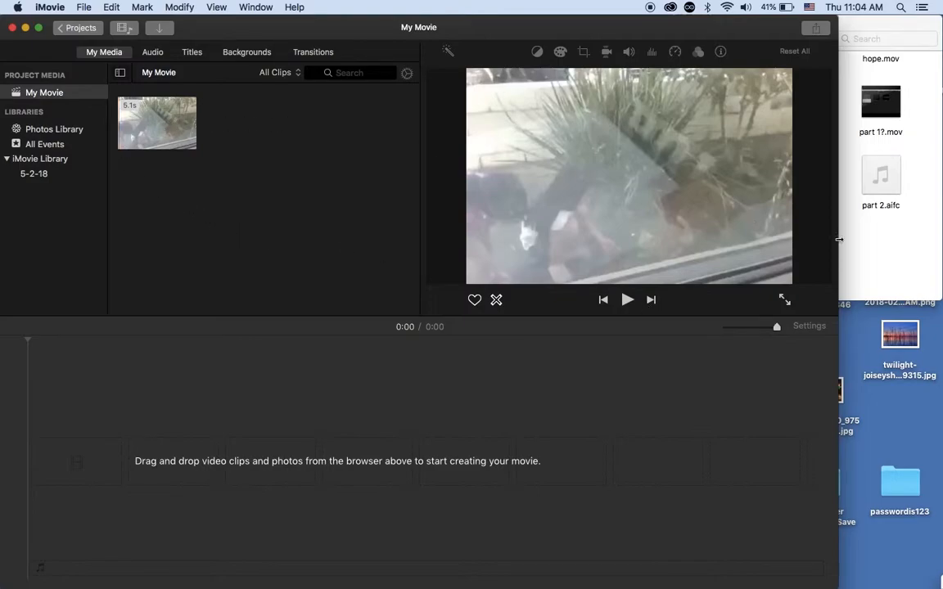
Add part 1?.mov from the Finder window to the My Movie project media.
left_click(906, 266)
left_click_drag(869, 124, 309, 167)
left_click(427, 292)
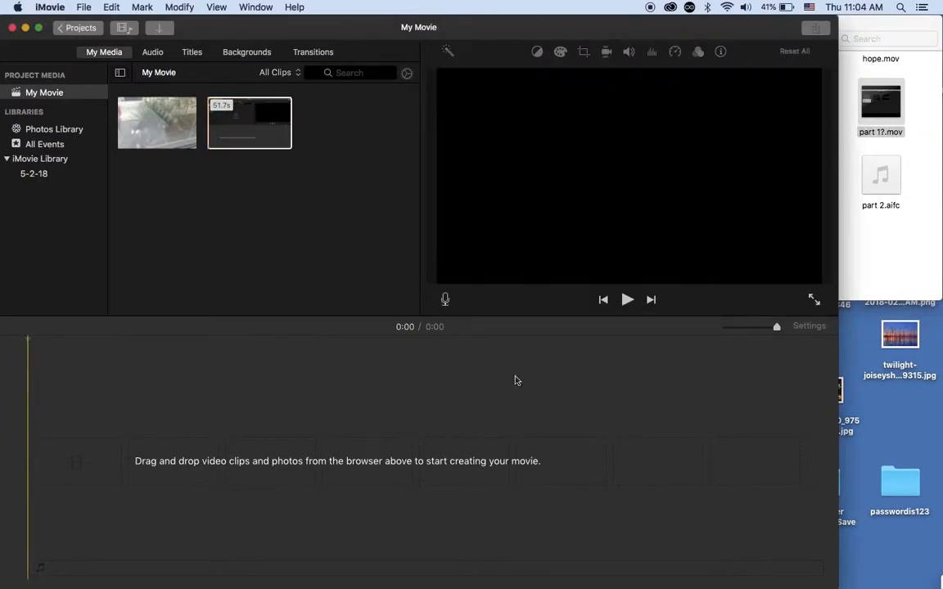
Delete both clips from the project media and import the 5.2-second MPEG-4 movie from the Desktop.
left_click_drag(323, 225, 109, 78)
key("super+BackSpace")
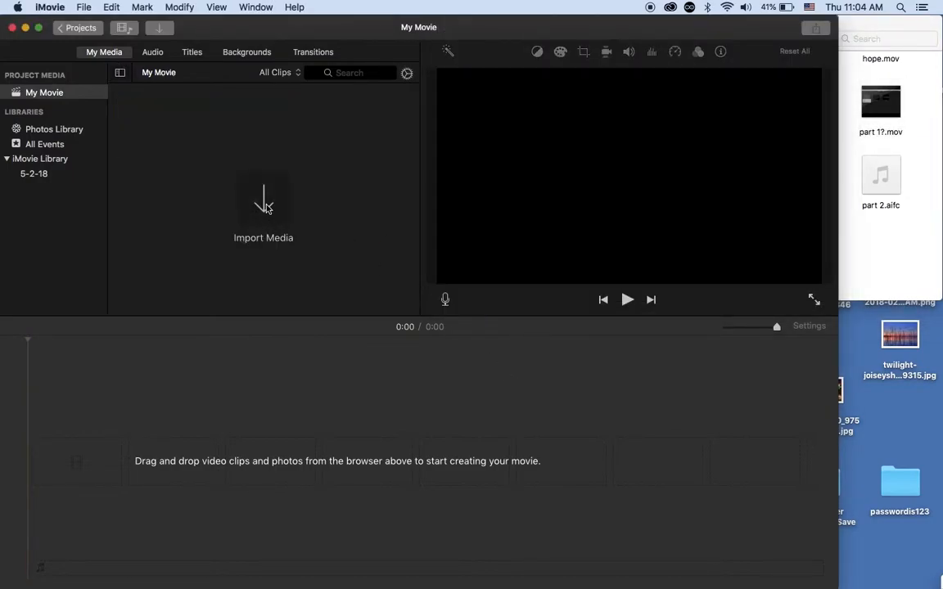
left_click(264, 204)
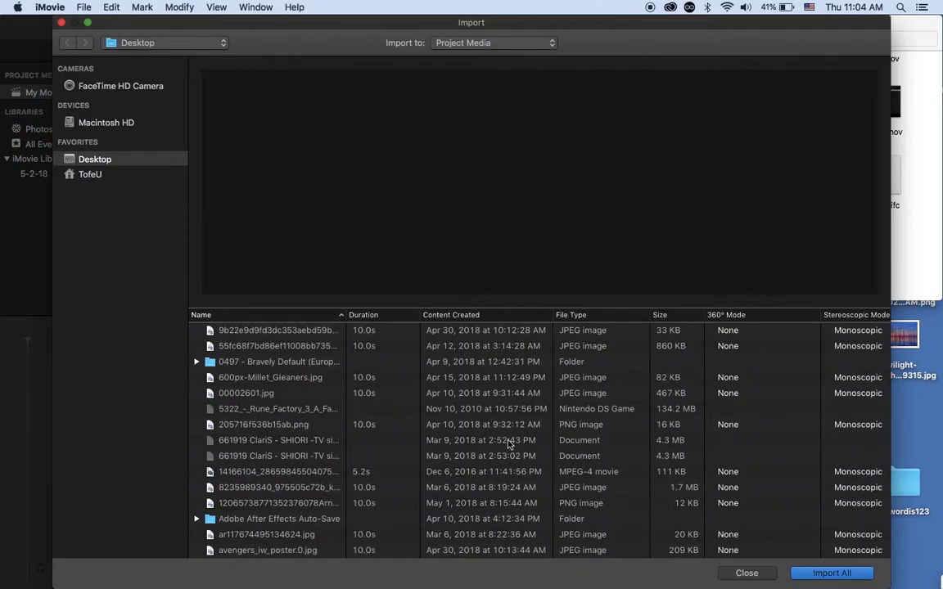
left_click(585, 473)
key("Return")
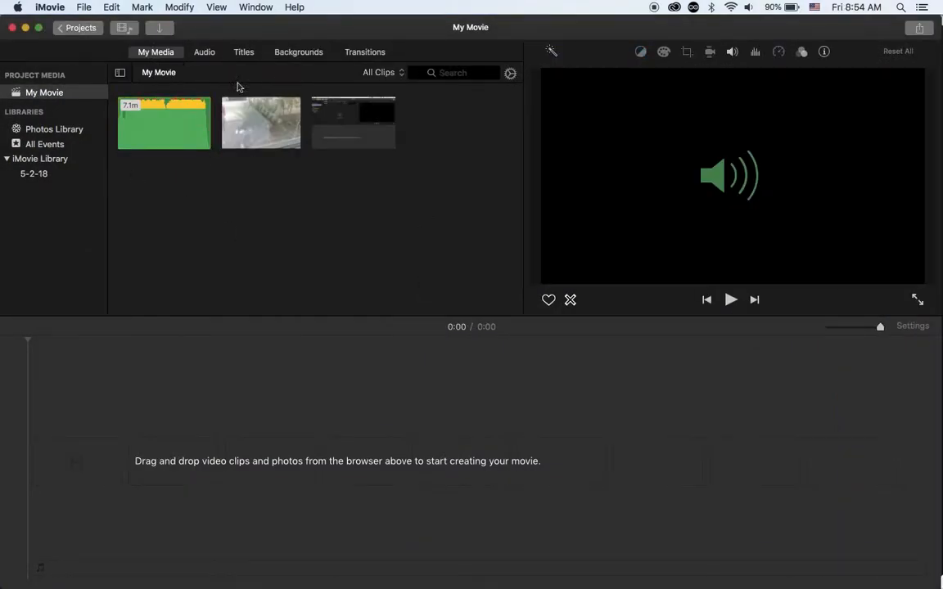
Add a standalone title to the start of the timeline and place another title over the Blobs background clip.
left_click(244, 51)
left_click_drag(42, 148, 107, 455)
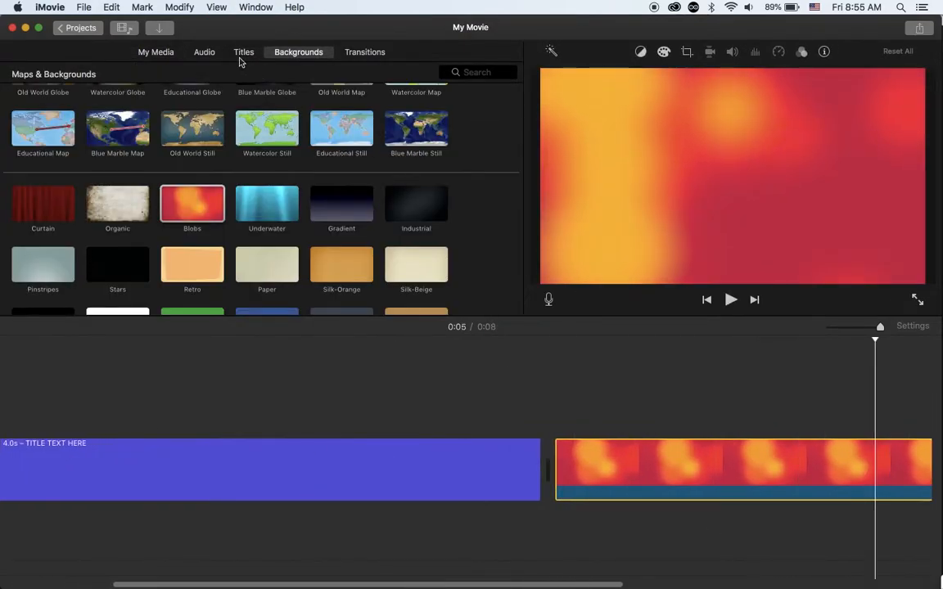
left_click(244, 51)
left_click_drag(267, 147, 563, 414)
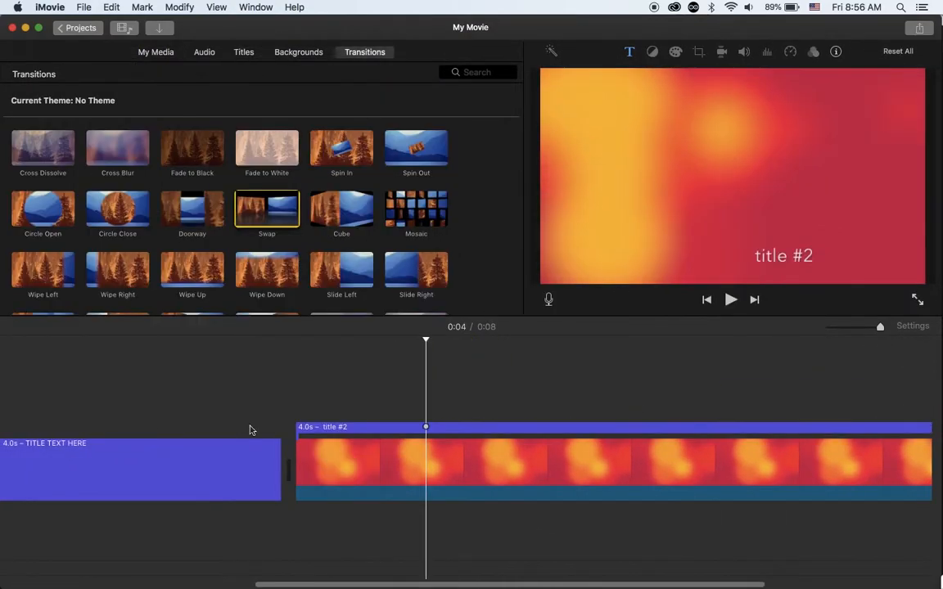
Trim the end of the standalone title clip in the timeline and play the result.
left_click_drag(278, 466, 199, 469)
key("space")
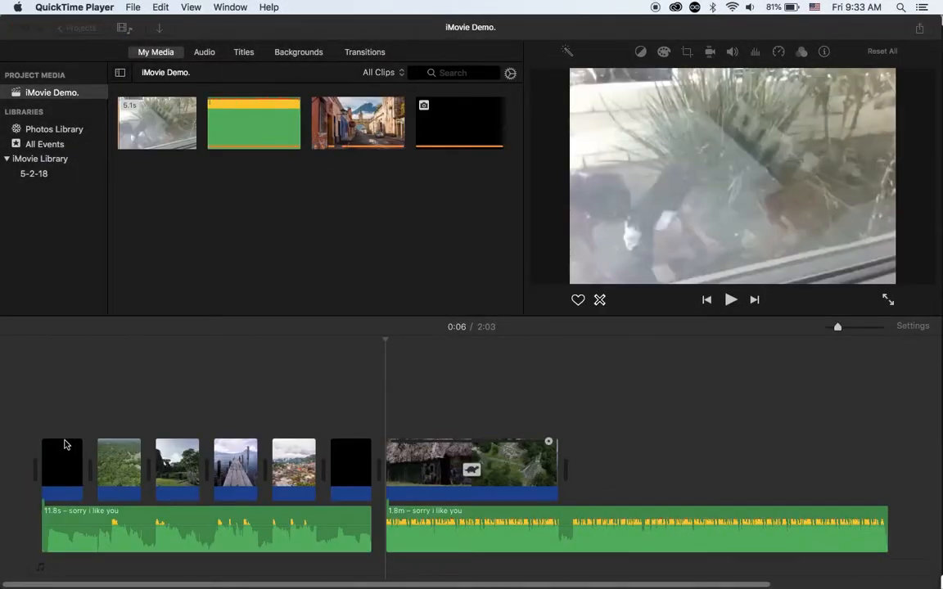
Play the iMovie Demo project from the beginning of its timeline.
left_click(25, 417)
key("space")
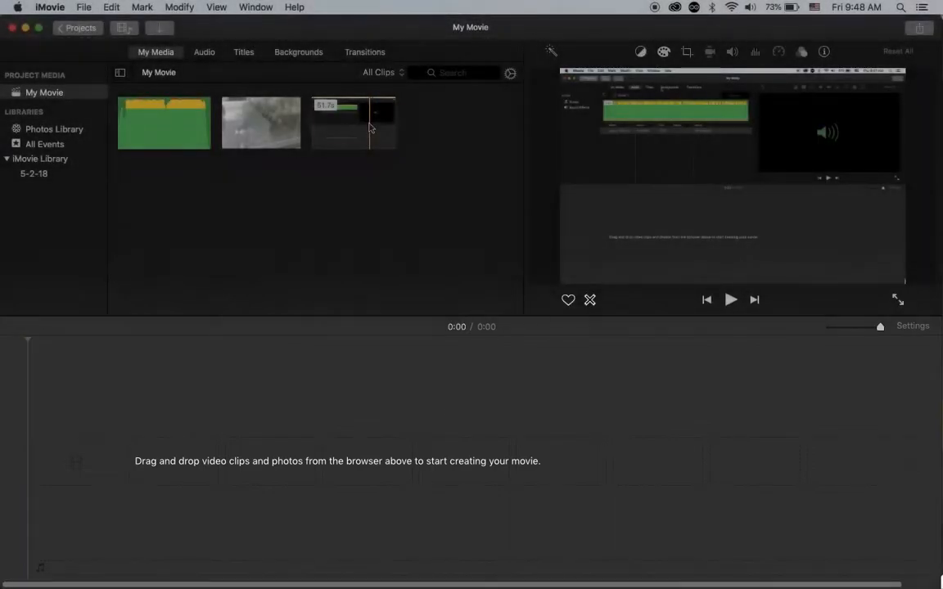
Add the 51.7-second screen recording clip to the empty timeline and move the playhead to its end.
left_click_drag(353, 123, 221, 459)
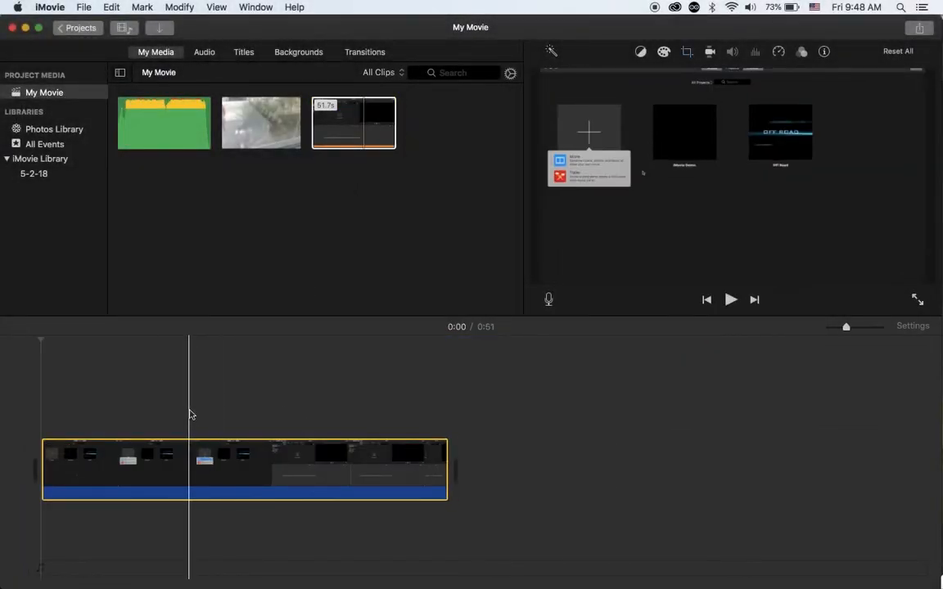
left_click(189, 413)
left_click_drag(274, 428, 465, 427)
left_click(463, 430)
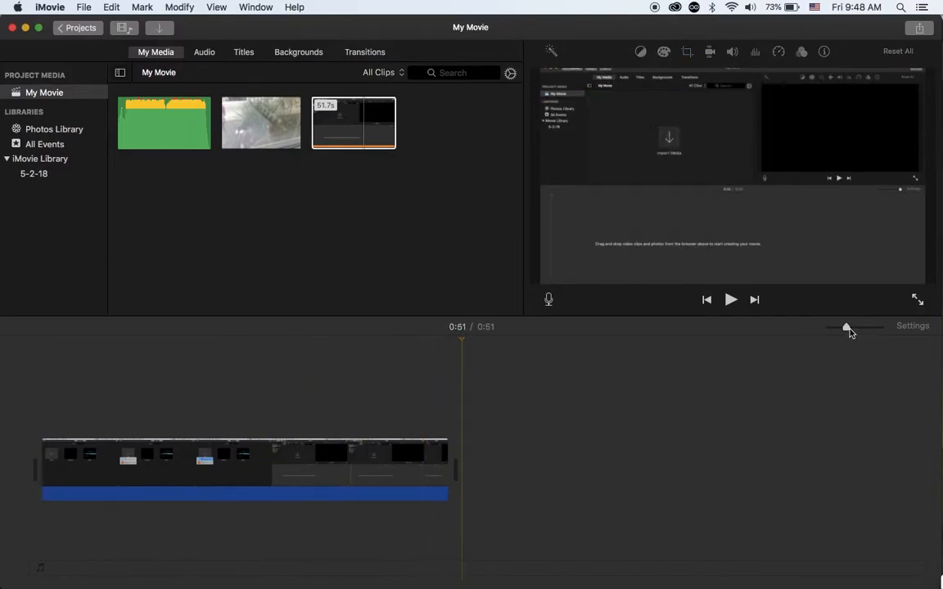
left_click_drag(846, 330, 872, 328)
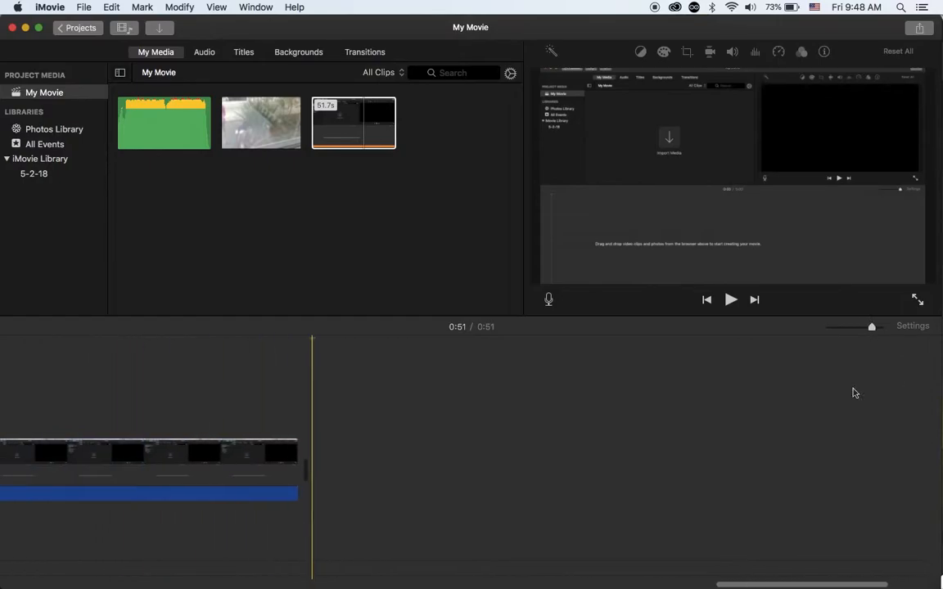
scroll(853, 393, "left", 15)
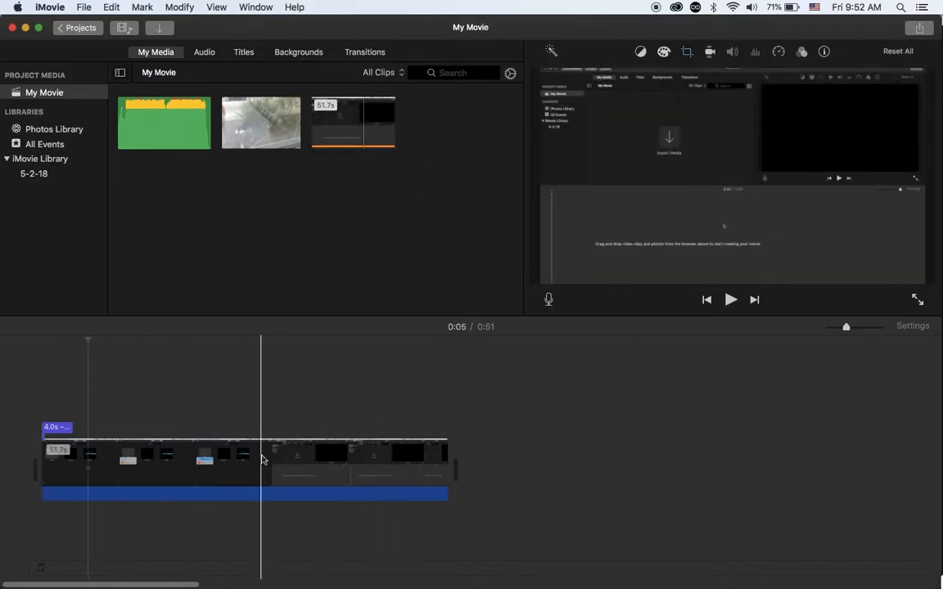
Split the screen recording clip in the timeline at about 23 seconds.
left_click(124, 394)
left_click(227, 459)
key("super+b")
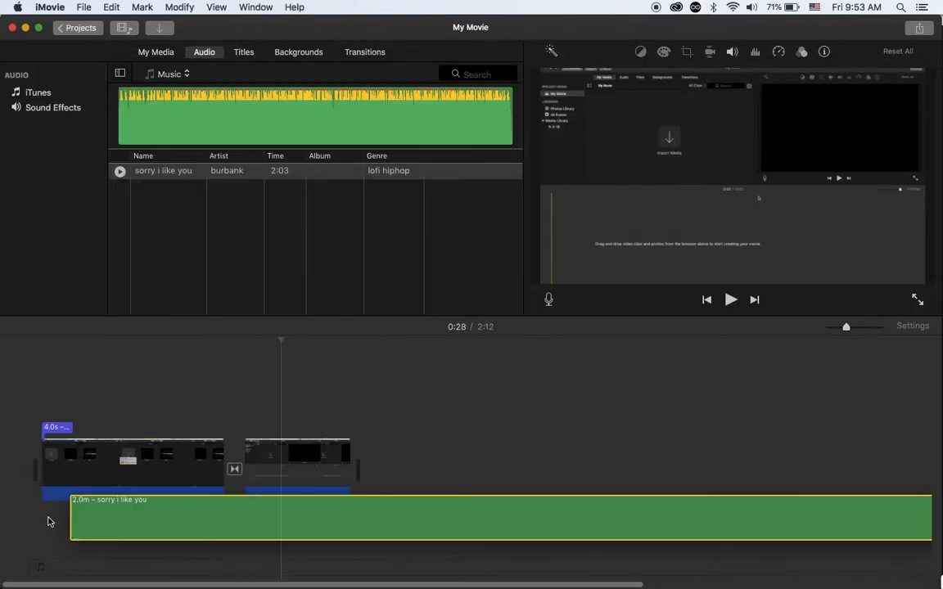
Place the song "sorry i like you" under the start of the video, split it at 0:37 and delete the remainder.
left_click_drag(47, 520, 36, 517)
left_click(365, 517)
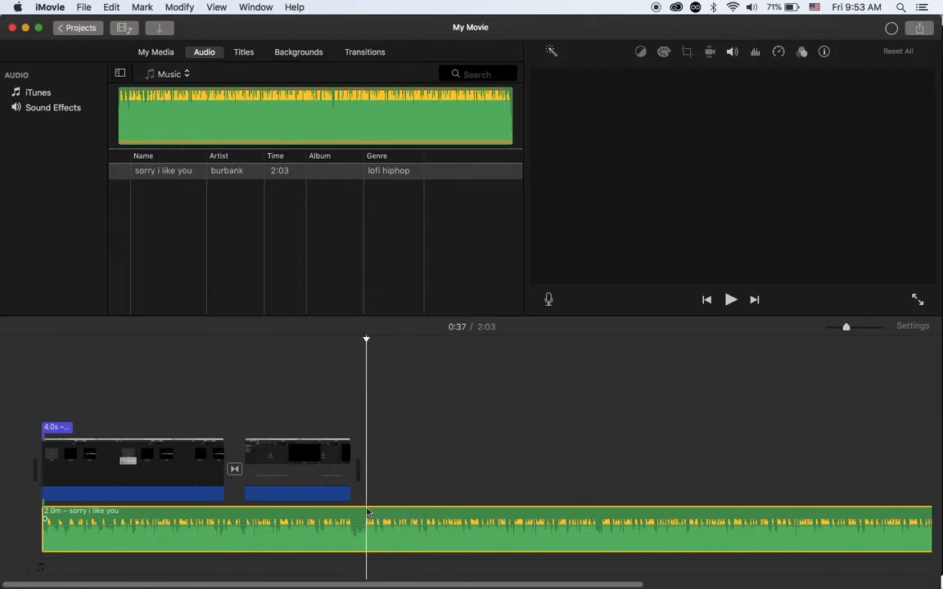
key("super+b")
left_click(403, 522)
key("Delete")
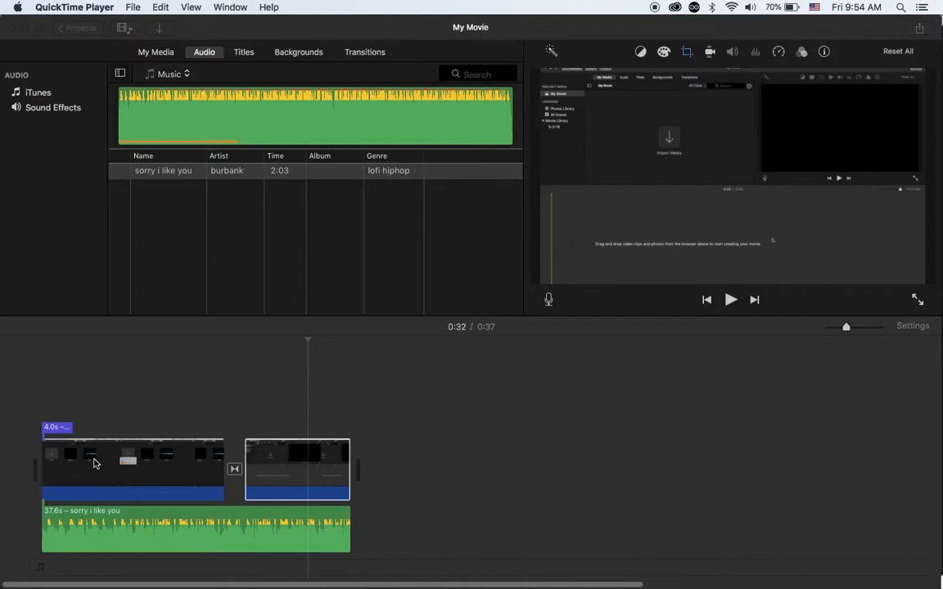
Apply automatic color balance to the first video clip and match its color to a frame in its second half.
left_click(231, 369)
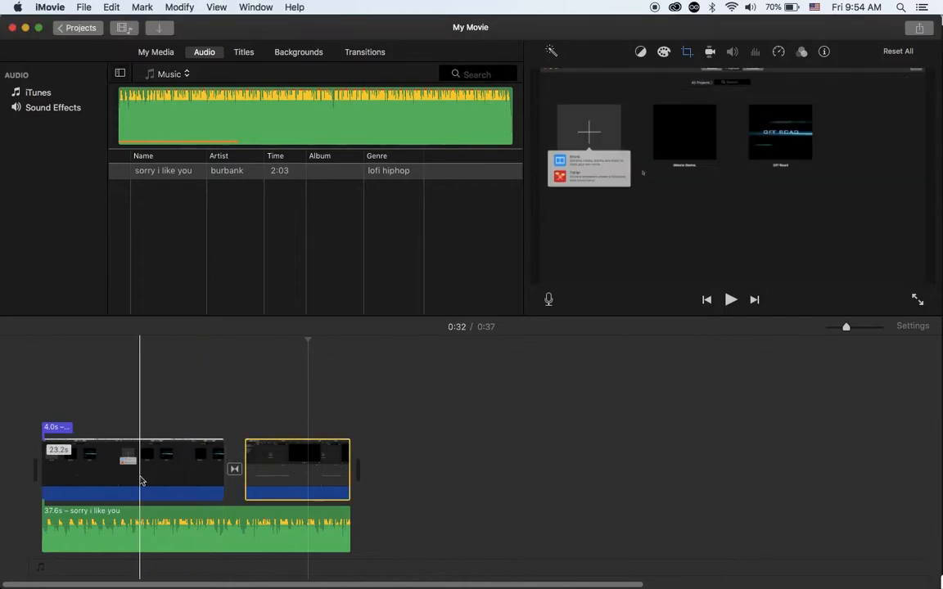
left_click(159, 467)
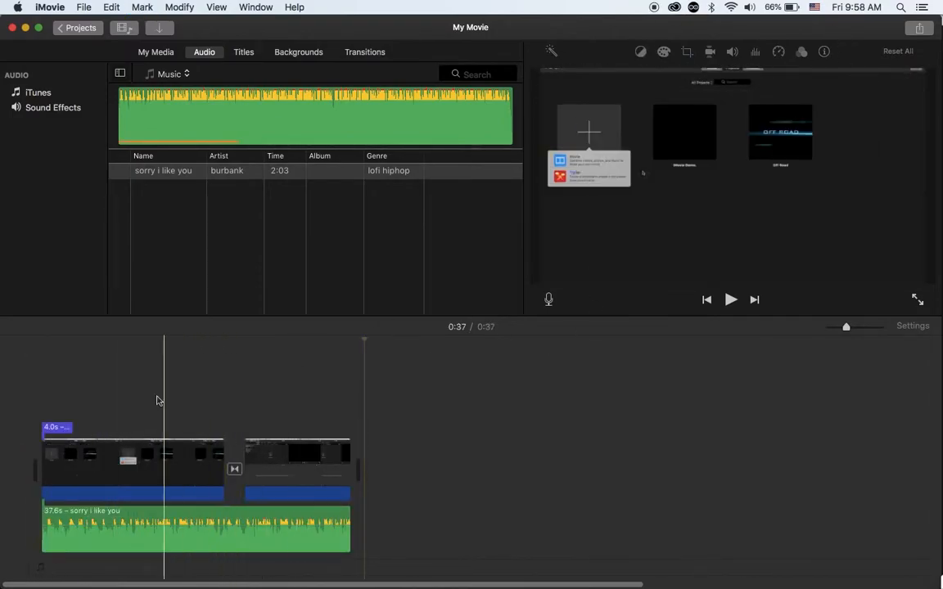
left_click(95, 463)
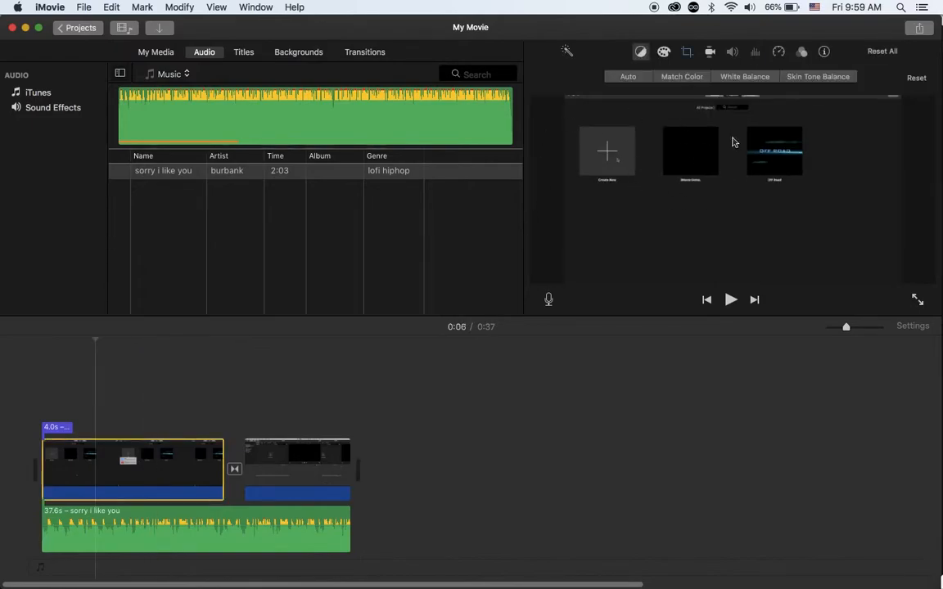
left_click(635, 80)
left_click(672, 78)
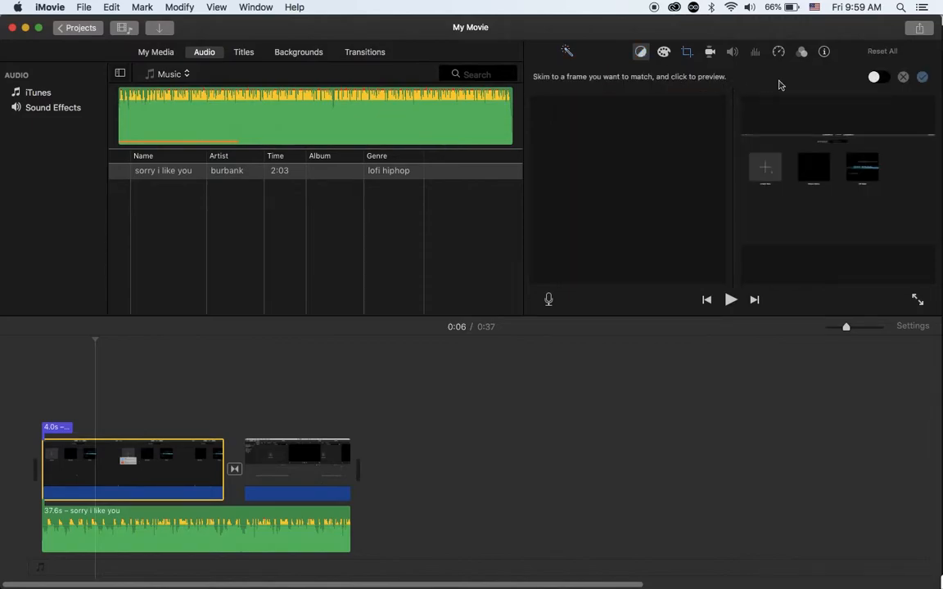
left_click(180, 445)
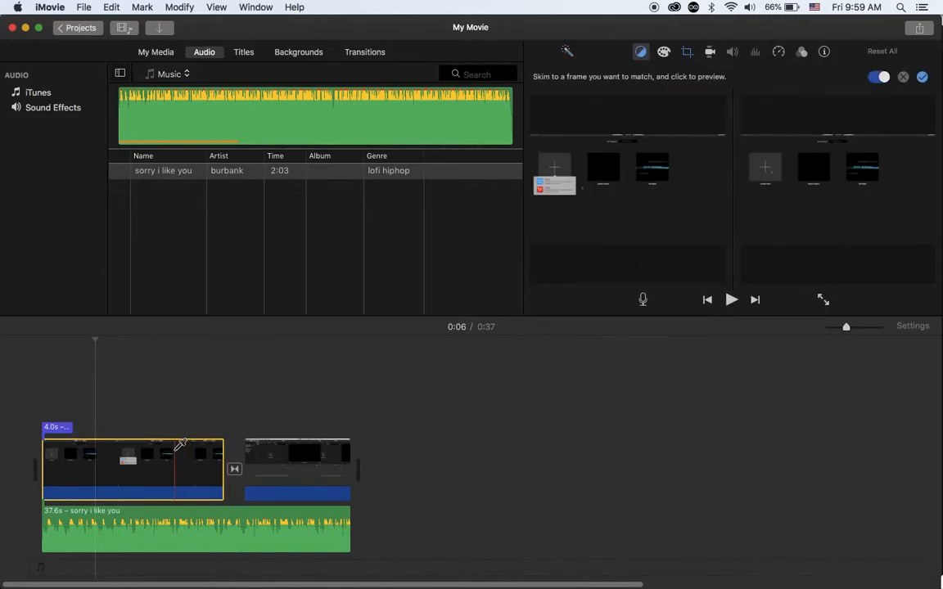
left_click(922, 76)
Set the first clip's white balance by sampling the dark background between the iMovie Demo and Off Road thumbnails.
left_click(747, 77)
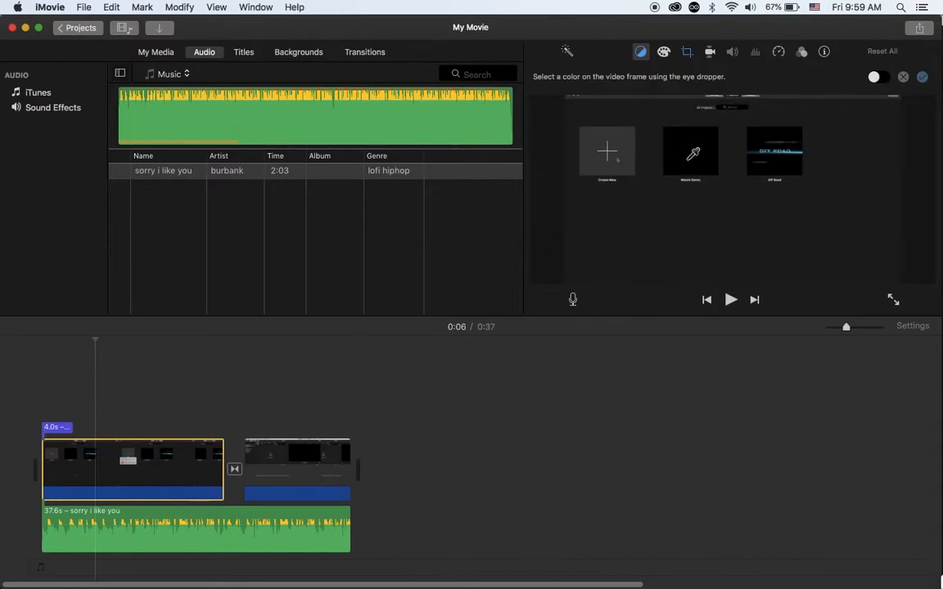
left_click(737, 131)
Brighten the first clip's highlights, adjust its shadows and saturation, and warm its color temperature.
left_click(664, 52)
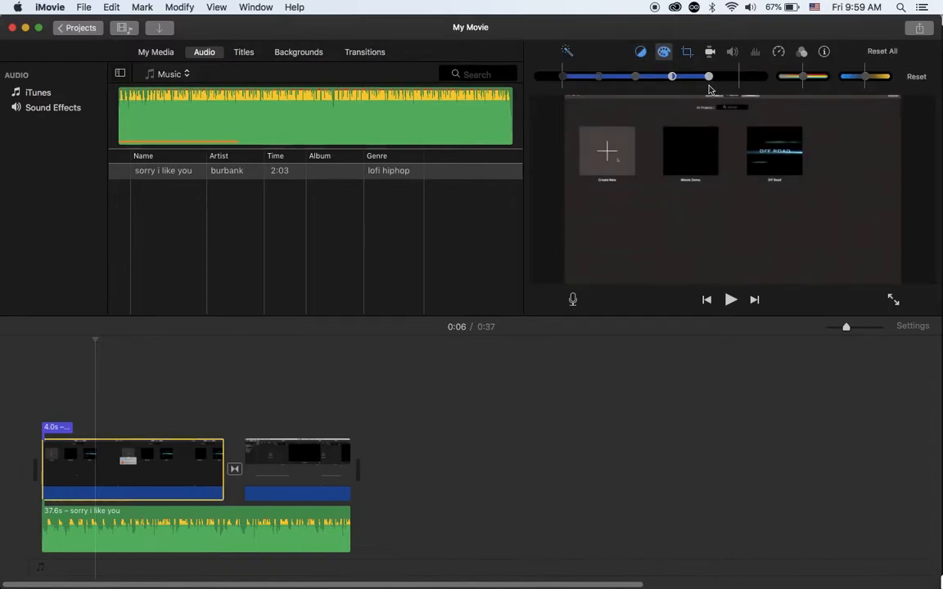
left_click_drag(737, 78, 739, 79)
mouse_move(558, 79)
left_mouse_down()
mouse_move(506, 80)
mouse_move(768, 71)
mouse_move(563, 89)
mouse_move(495, 78)
mouse_move(561, 81)
left_mouse_up()
mouse_move(799, 81)
left_mouse_down()
mouse_move(874, 84)
mouse_move(692, 97)
mouse_move(805, 83)
left_mouse_up()
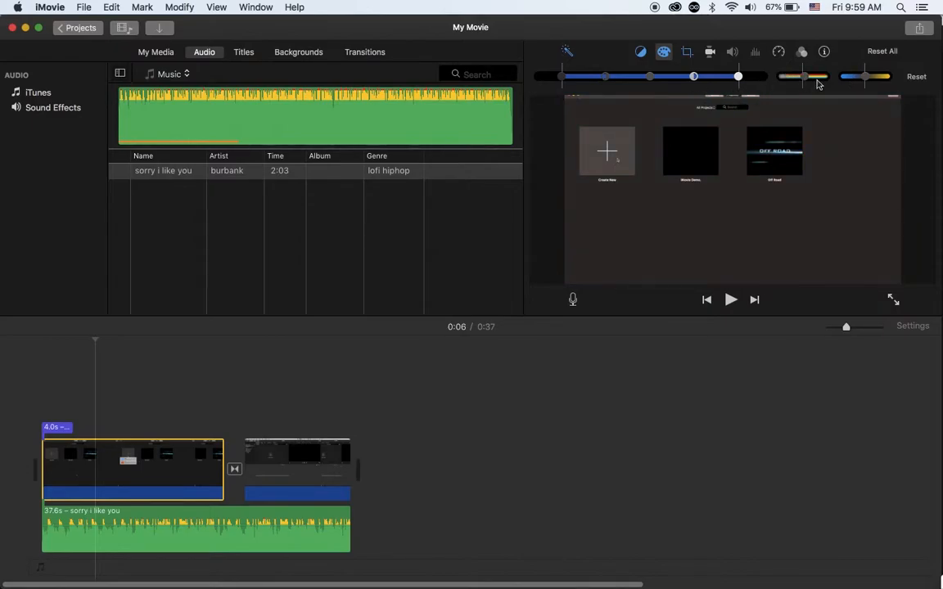
mouse_move(866, 81)
left_mouse_down()
mouse_move(806, 81)
mouse_move(870, 91)
left_mouse_up()
Crop the first clip to fill, framing the area around the Off Road thumbnail, after comparing with the Fit style.
left_click(687, 51)
left_click(571, 77)
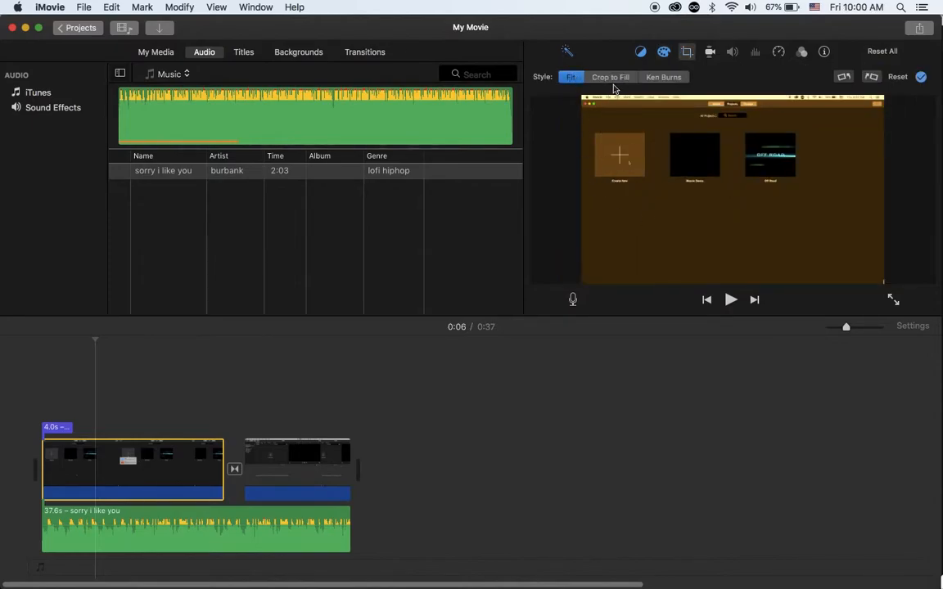
left_click(610, 77)
left_click_drag(584, 106, 774, 159)
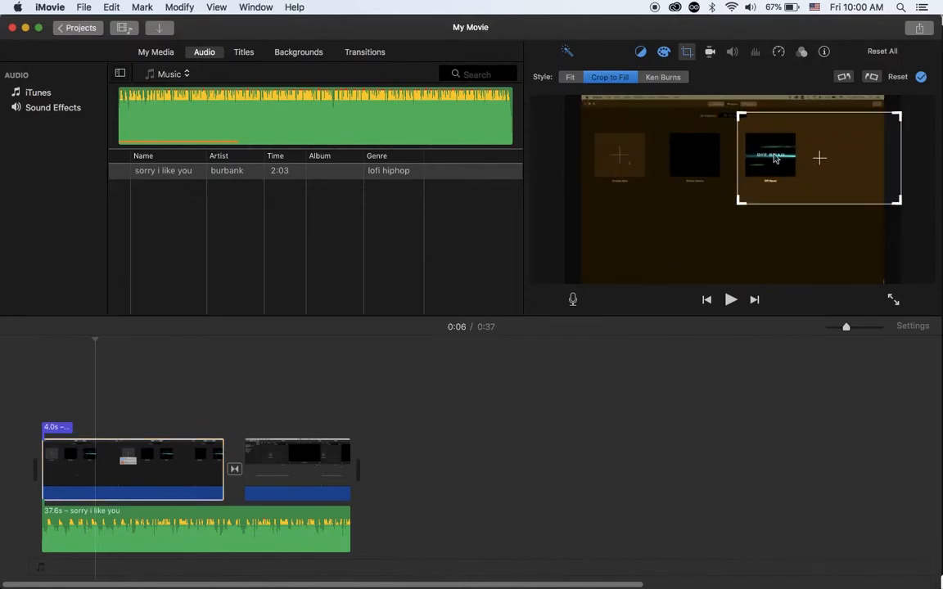
left_click(572, 77)
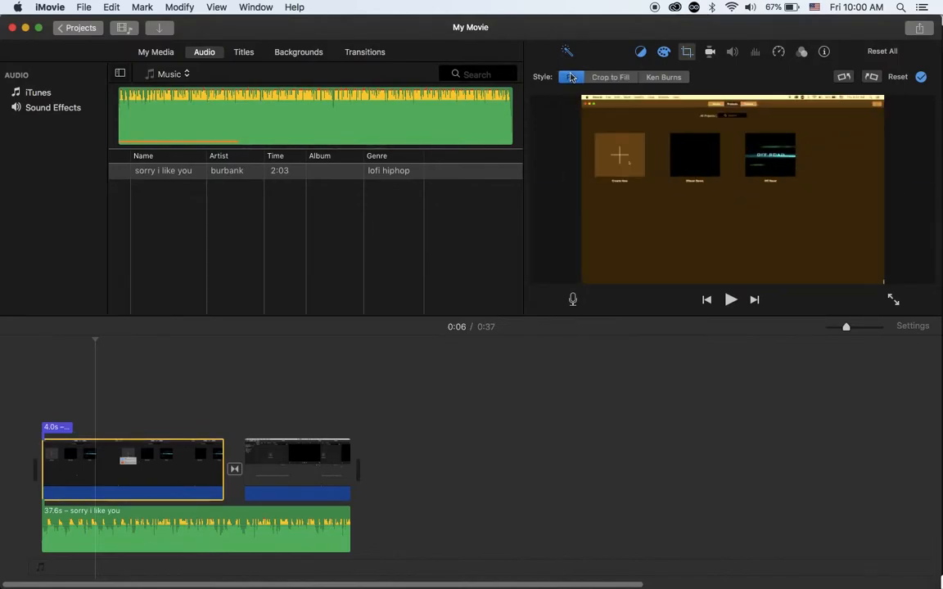
left_click(610, 77)
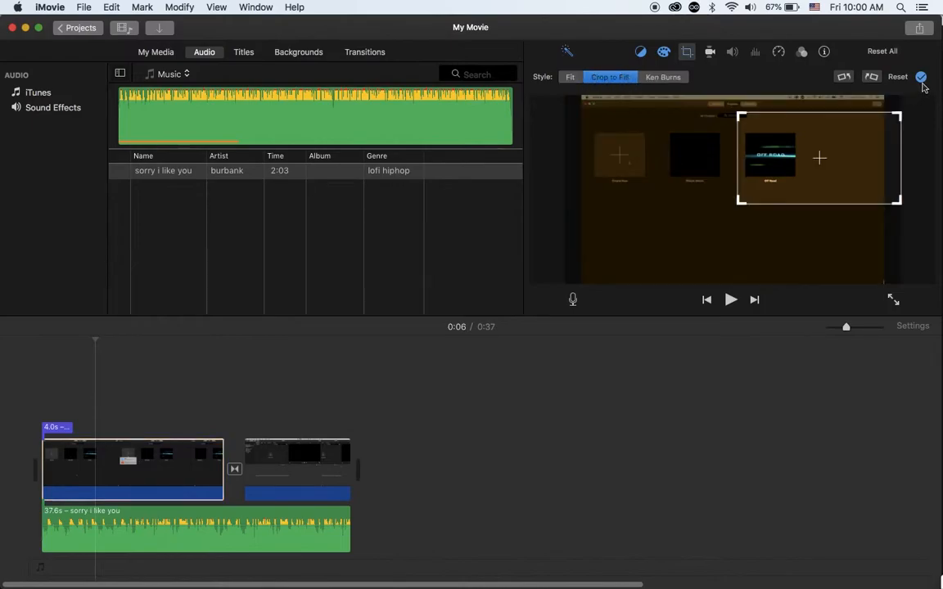
left_click(921, 76)
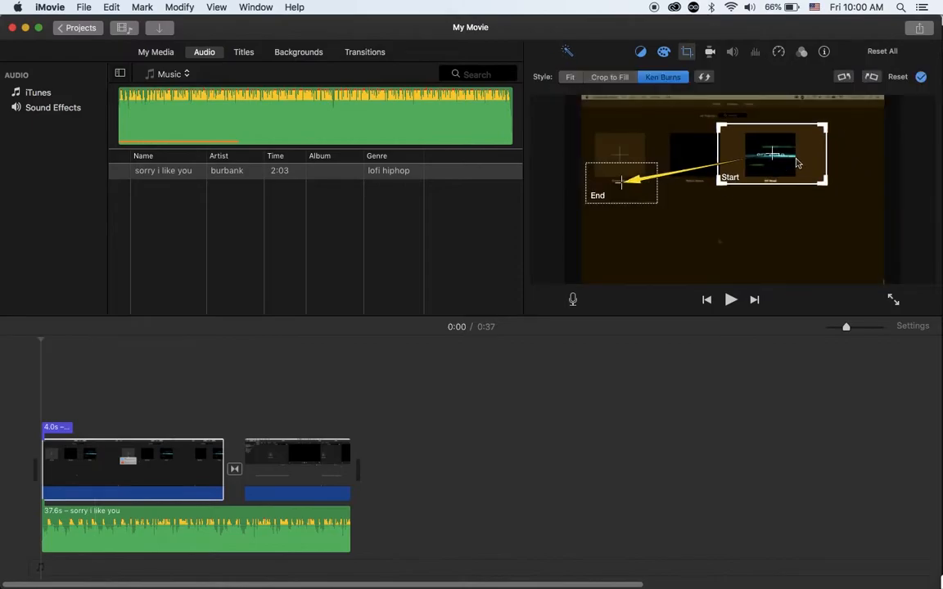
Play the first clip to preview its Ken Burns move starting at the Off Road thumbnail.
key("space")
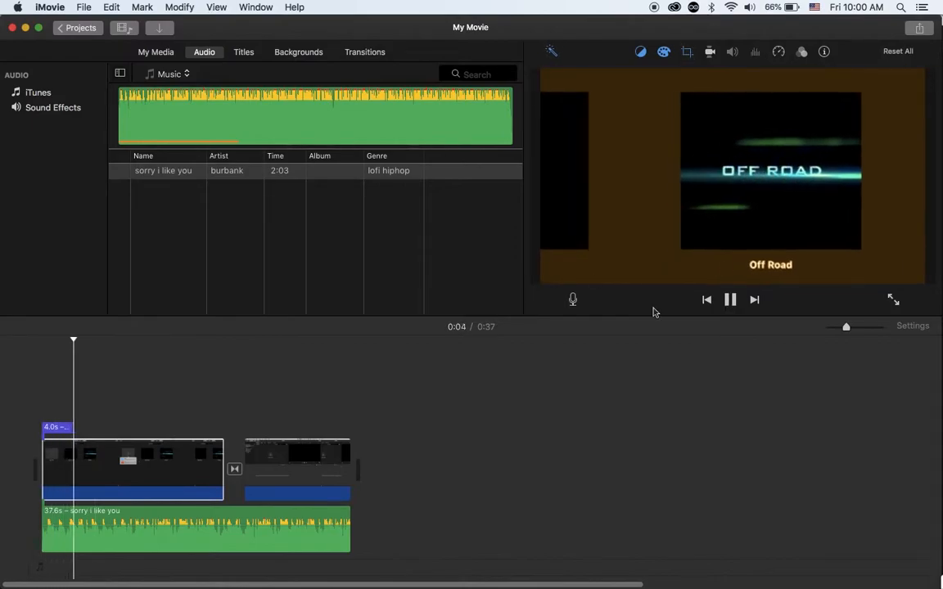
Turn on shaky video stabilization at 33% for the first clip.
left_click(710, 51)
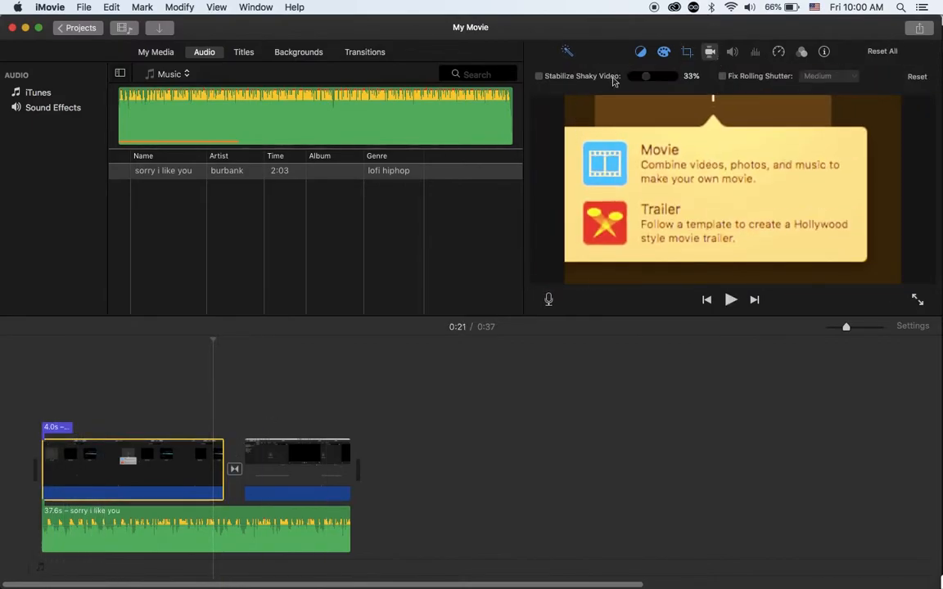
left_click(603, 78)
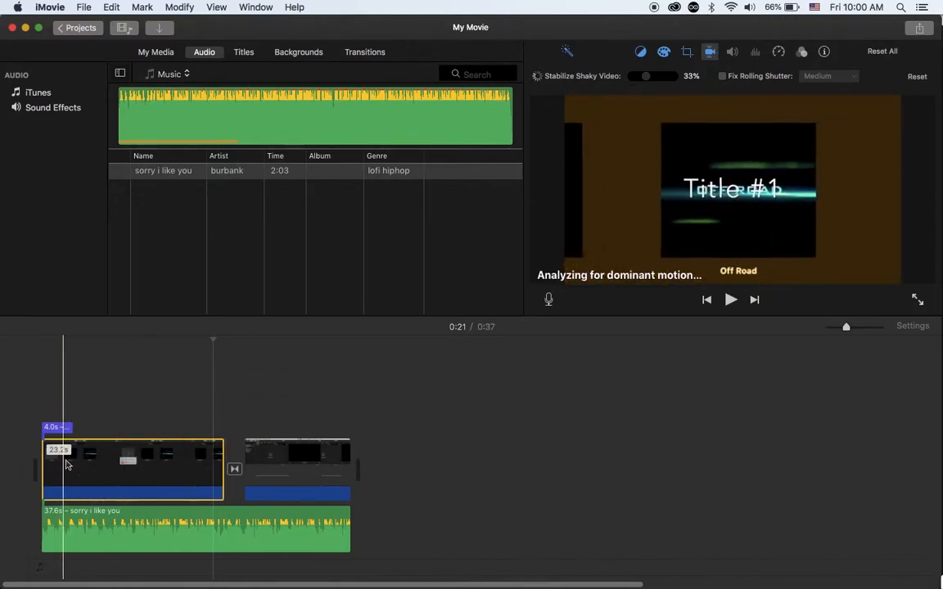
Reduce the volume of the music clip and adjust how much it lowers the volume of the other clips.
left_click(180, 532)
left_click(563, 77)
left_click_drag(662, 78, 639, 78)
left_click_drag(845, 79, 871, 82)
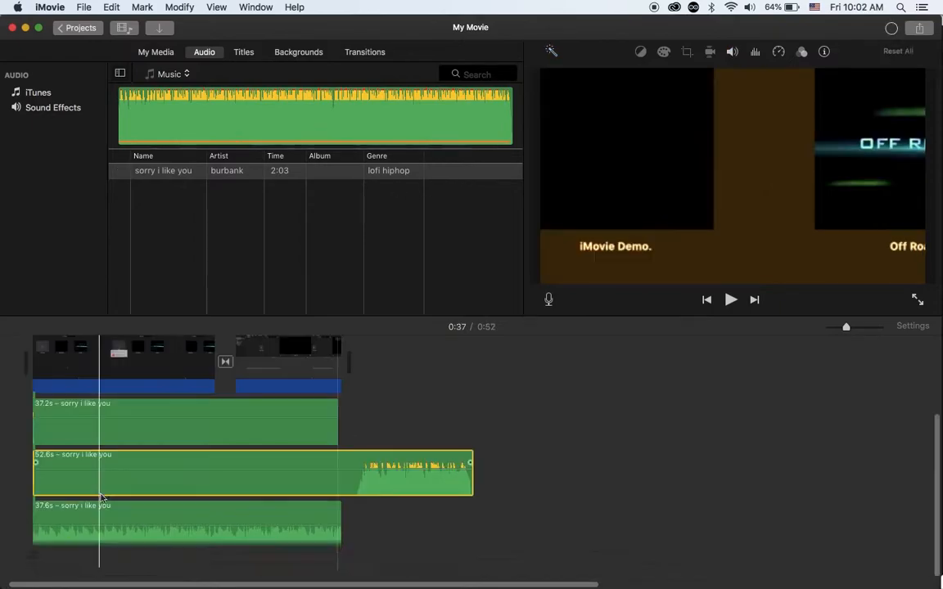
For the lowest music clip, set the lower-volume-of-other-clips amount to its minimum.
key("\\")
left_click(241, 524)
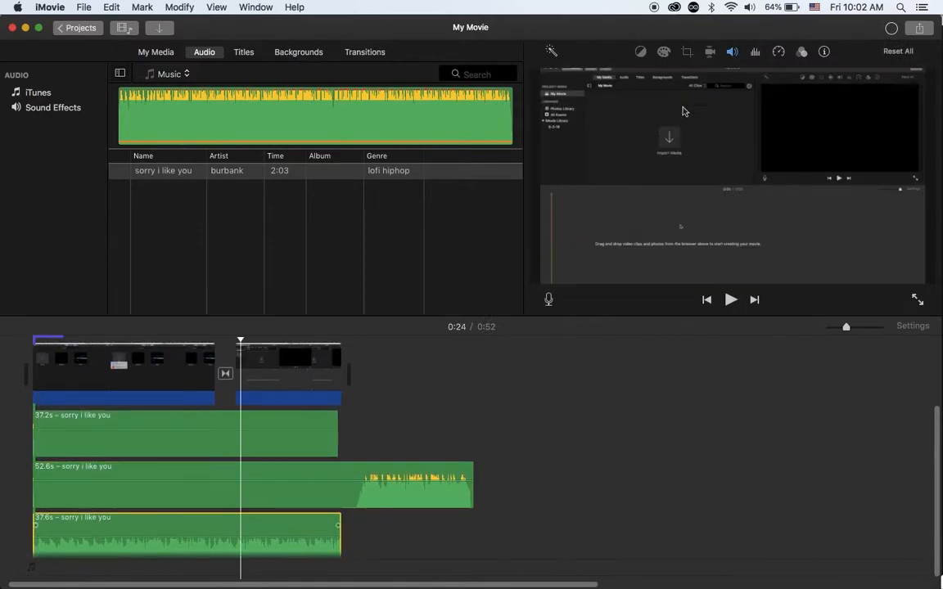
left_click(733, 53)
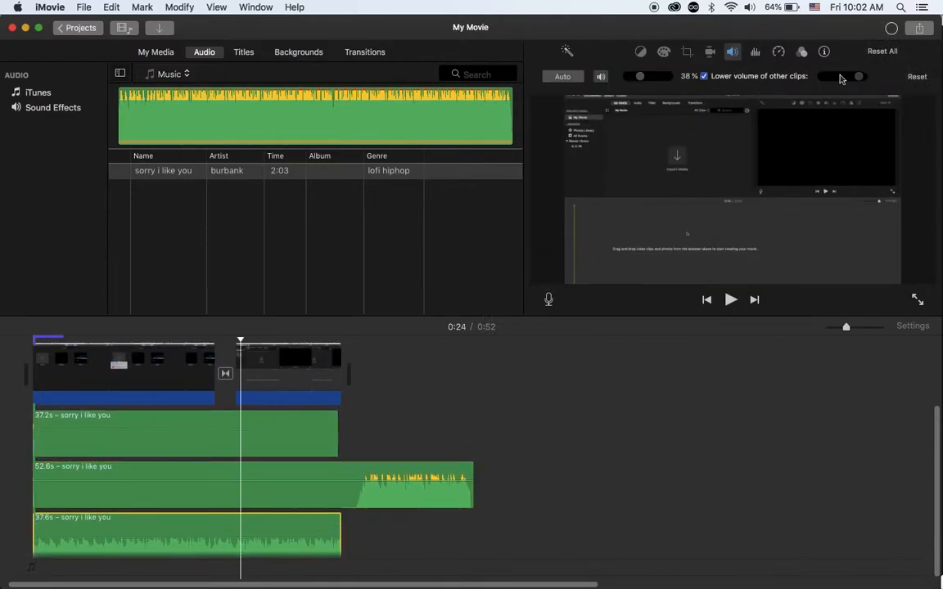
left_click_drag(854, 78, 820, 77)
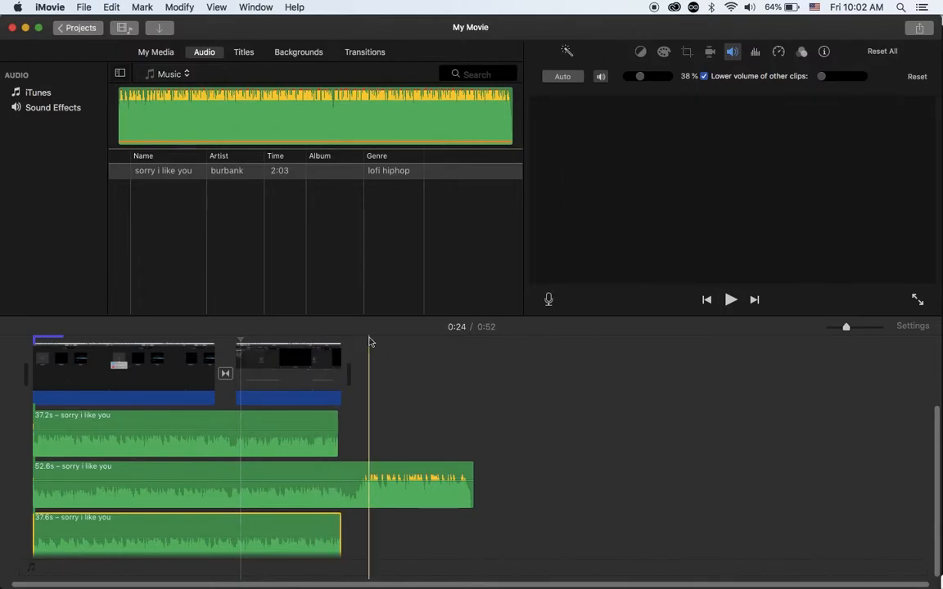
Apply the Hum Reduction equalizer to the middle music clip and play the movie to hear it.
left_click(270, 468)
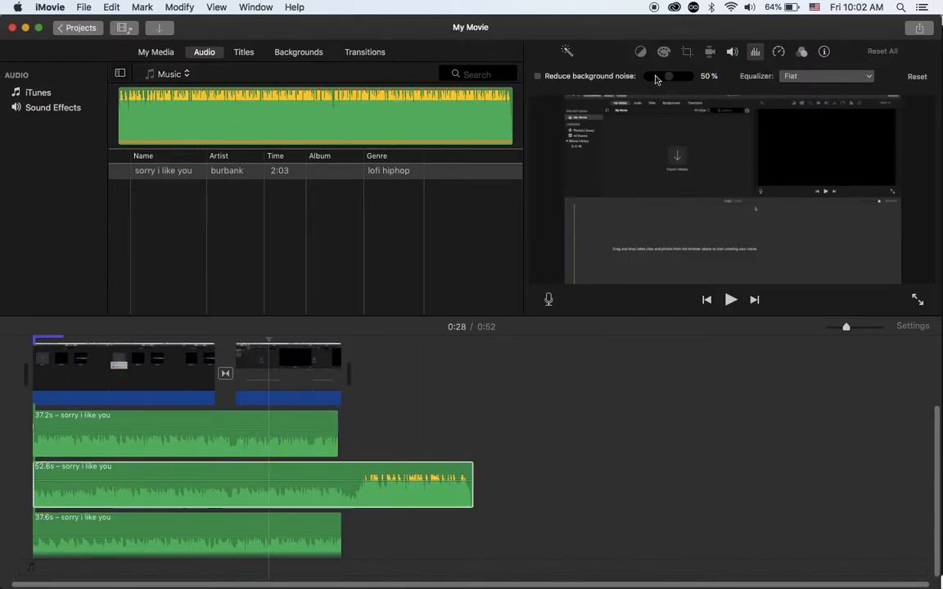
left_click(784, 77)
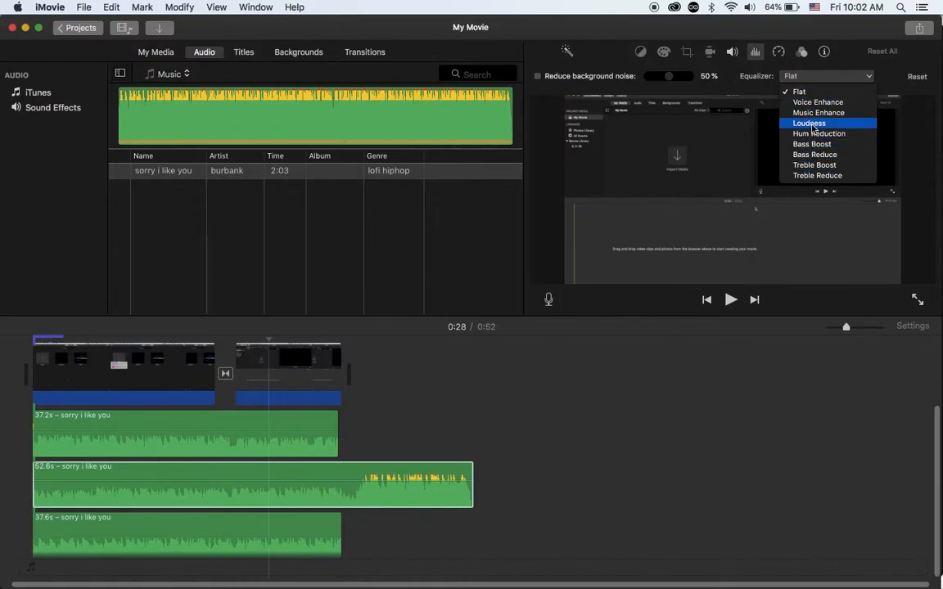
left_click(804, 92)
left_click(802, 82)
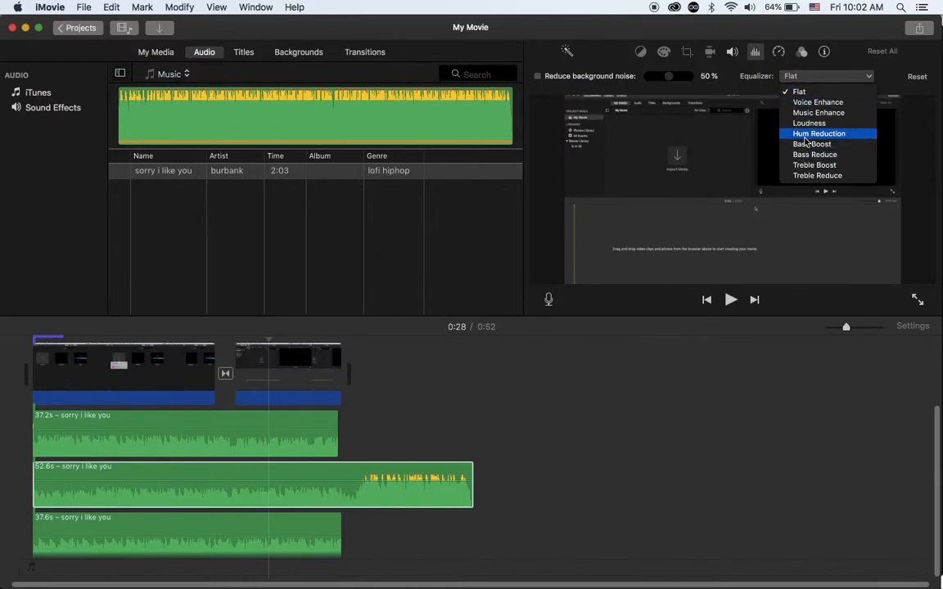
left_click(810, 134)
key("space")
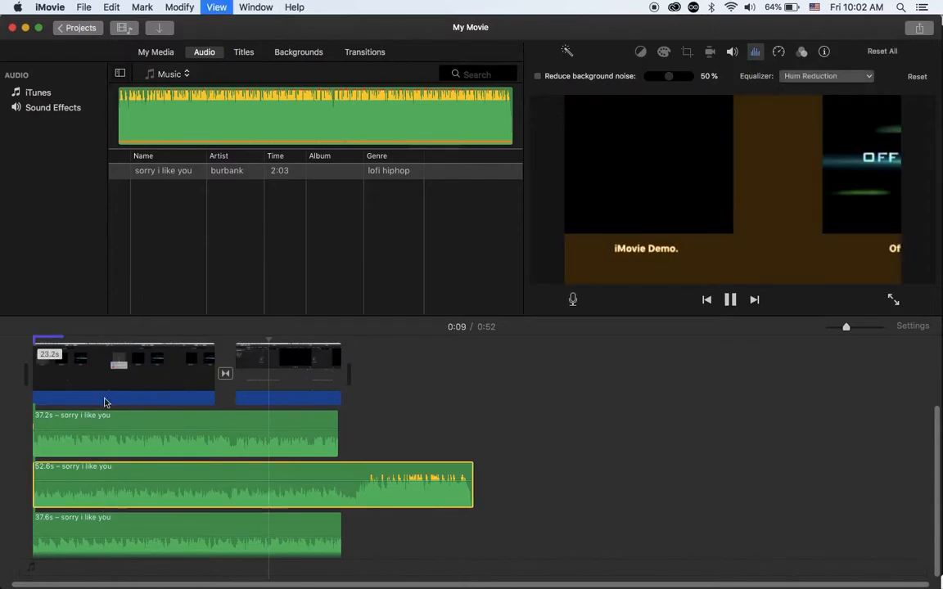
key("space")
Try the slow speed settings 10%, 25%, 50% and Auto on the middle music clip.
left_click(778, 52)
left_click(593, 76)
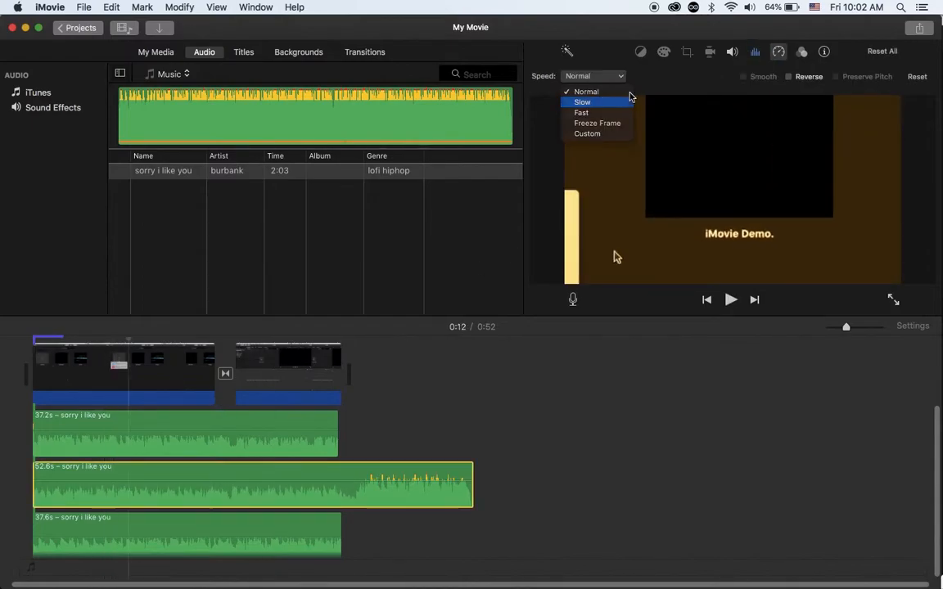
left_click(629, 101)
left_click(646, 77)
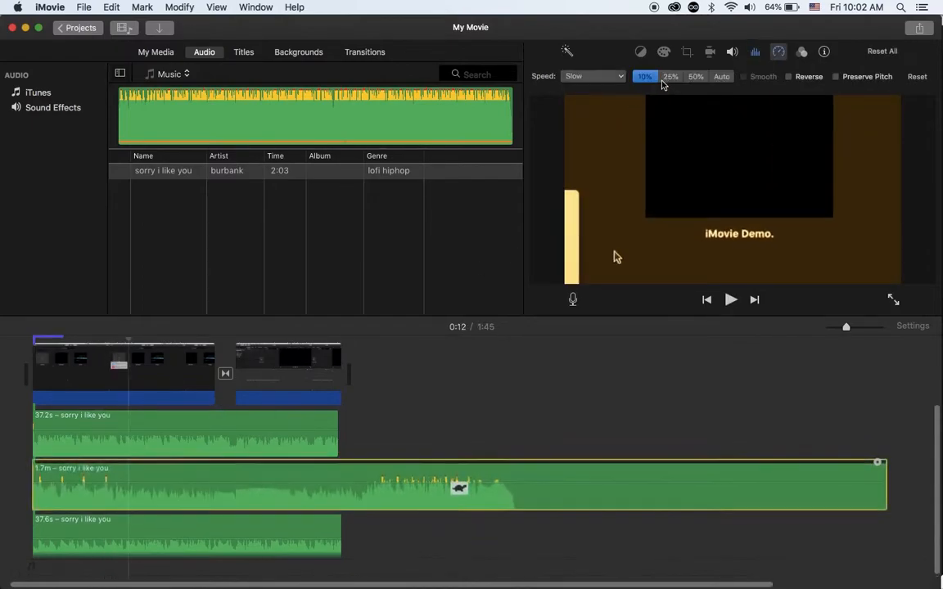
left_click(671, 76)
left_click(696, 77)
left_click(716, 77)
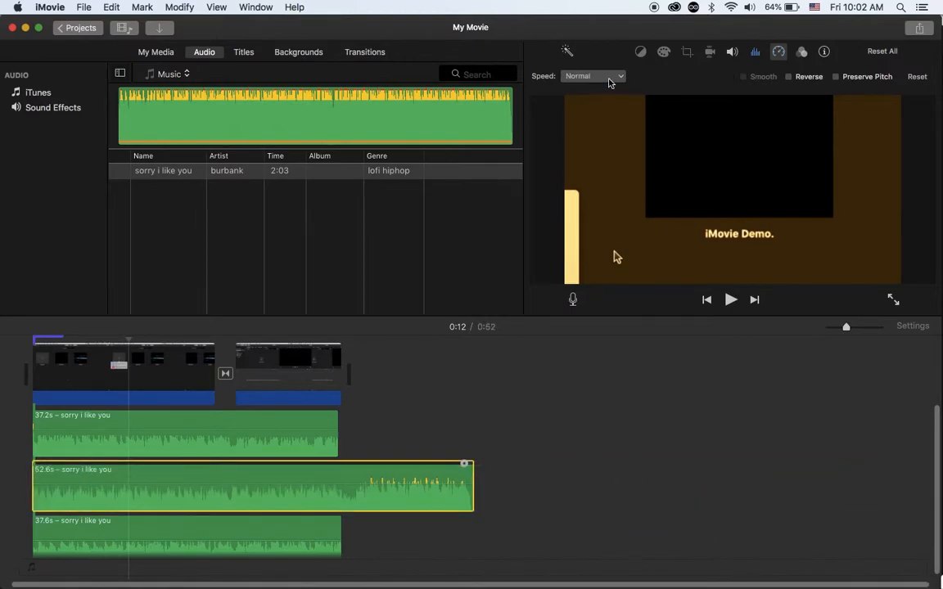
Speed up the middle music clip to 20x after trying 2x, 4x and 8x, and play the movie from the beginning.
left_click(610, 78)
left_click(599, 112)
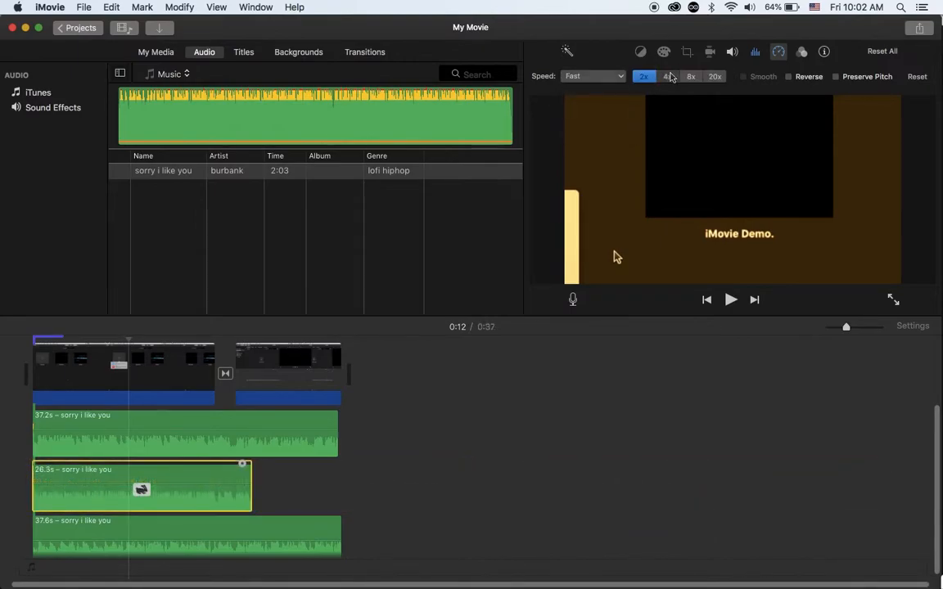
left_click(667, 76)
left_click(689, 76)
left_click(715, 76)
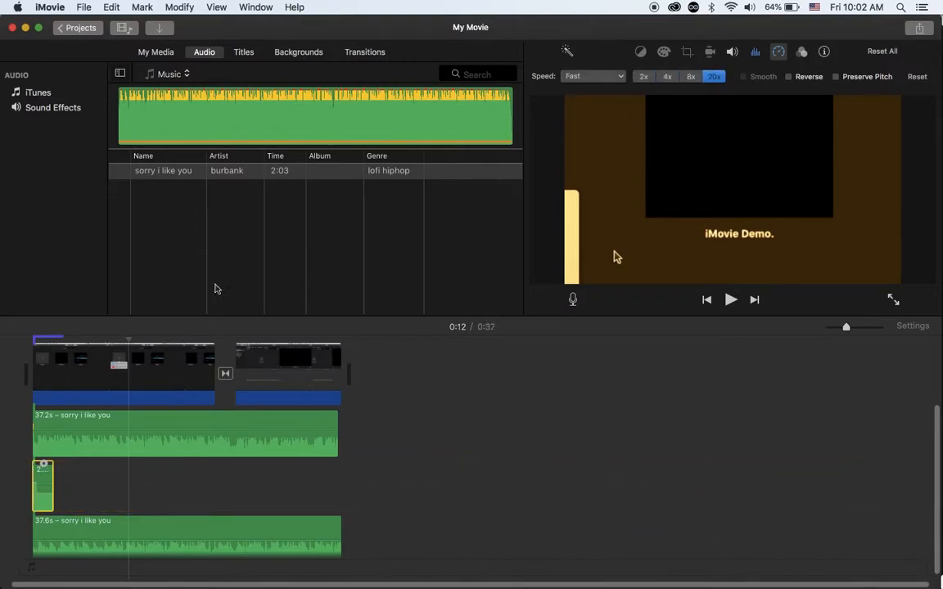
key("backslash")
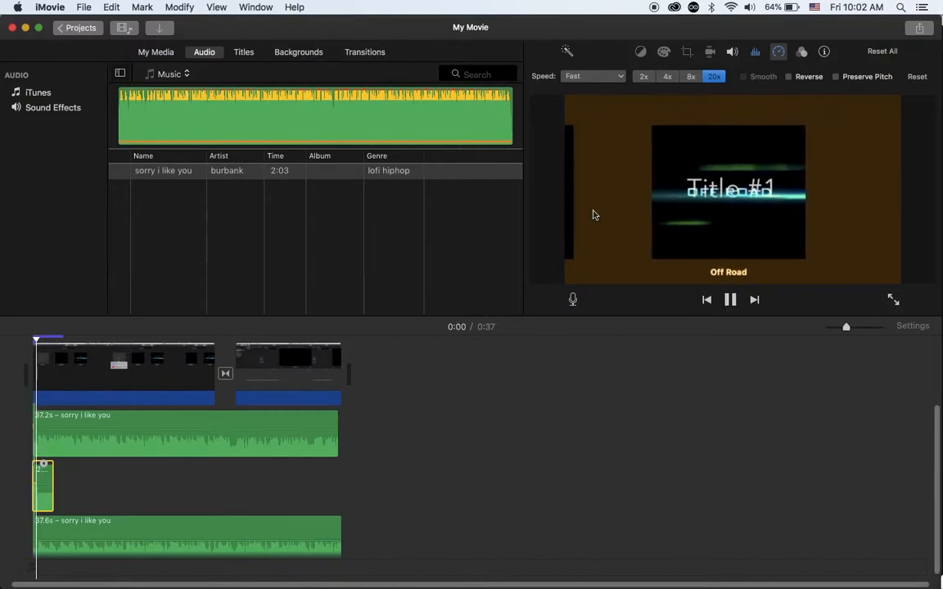
key("space")
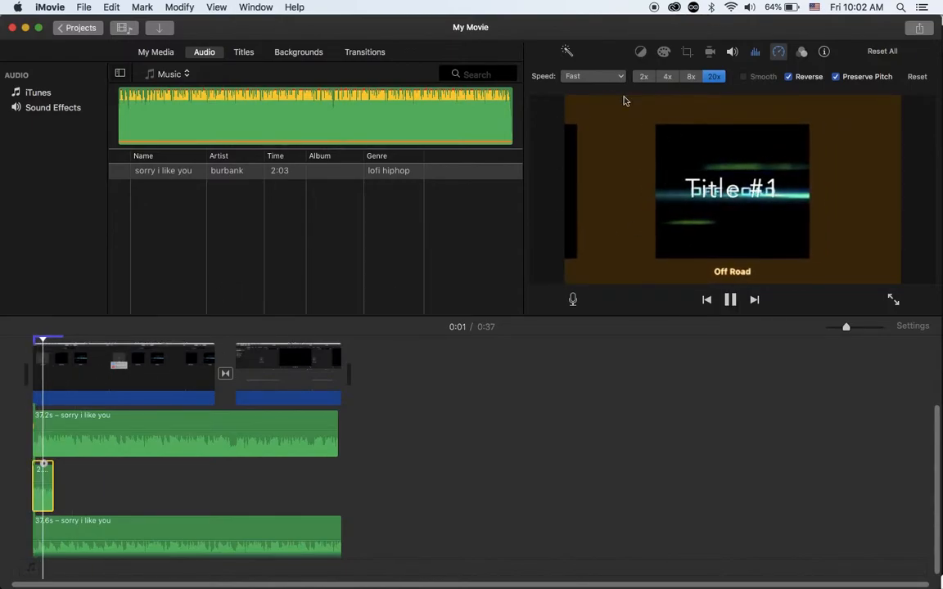
Try the Freeze Frame speed option on the sped-up music clip.
key("alt+f")
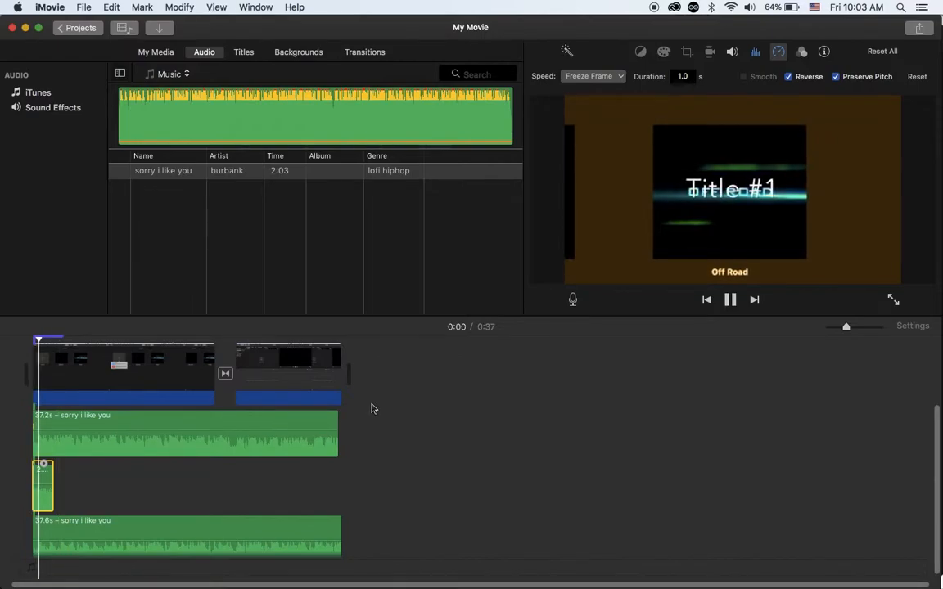
left_click(621, 76)
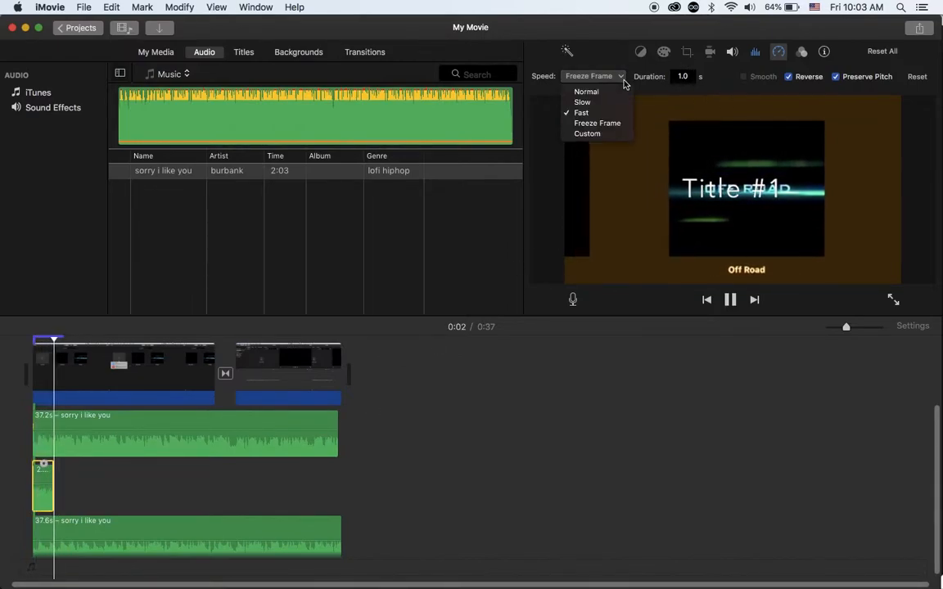
left_click(624, 81)
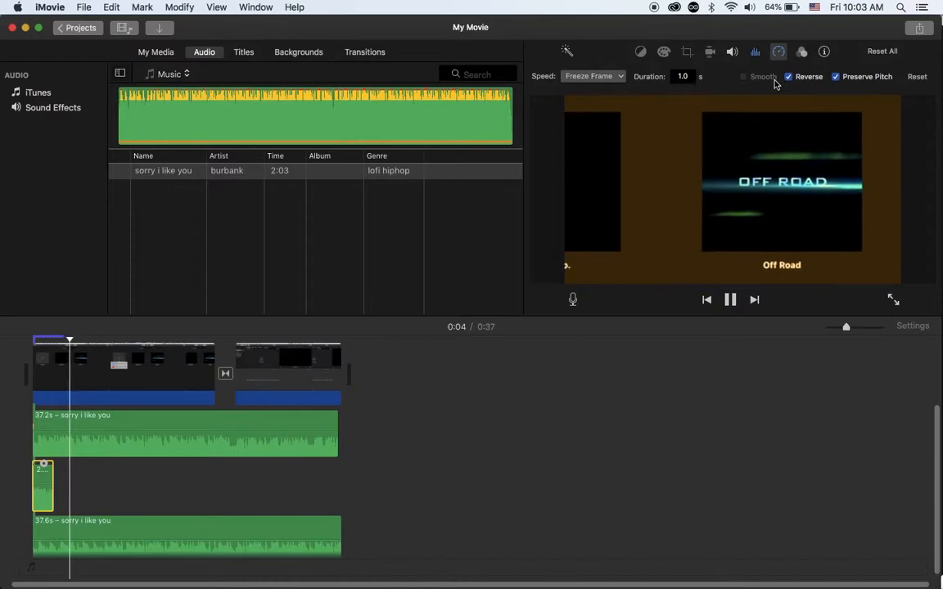
Turn off Reverse and Preserve Pitch for the sped-up music clip and switch its speed to Custom.
left_click(801, 78)
left_click(853, 79)
left_click(608, 76)
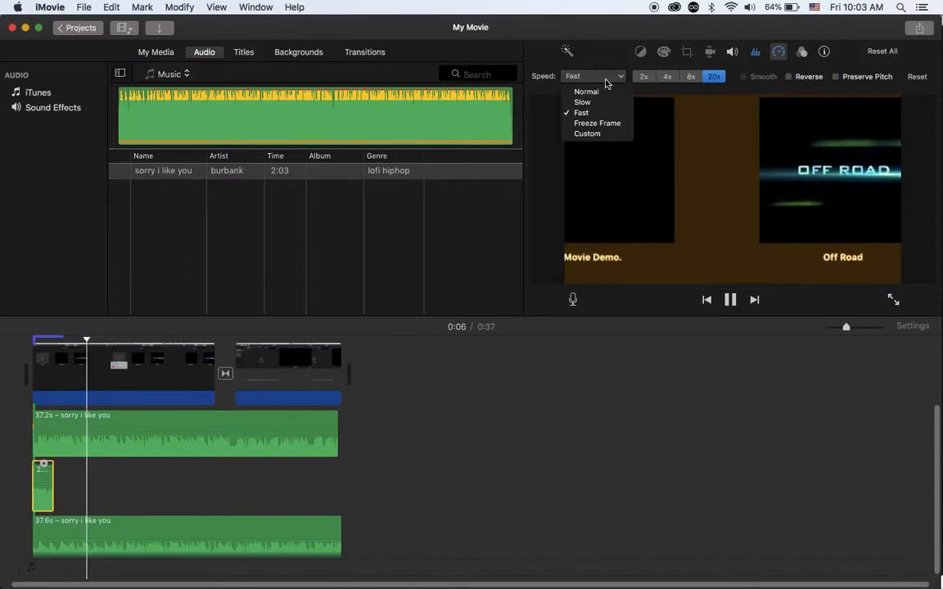
left_click(591, 134)
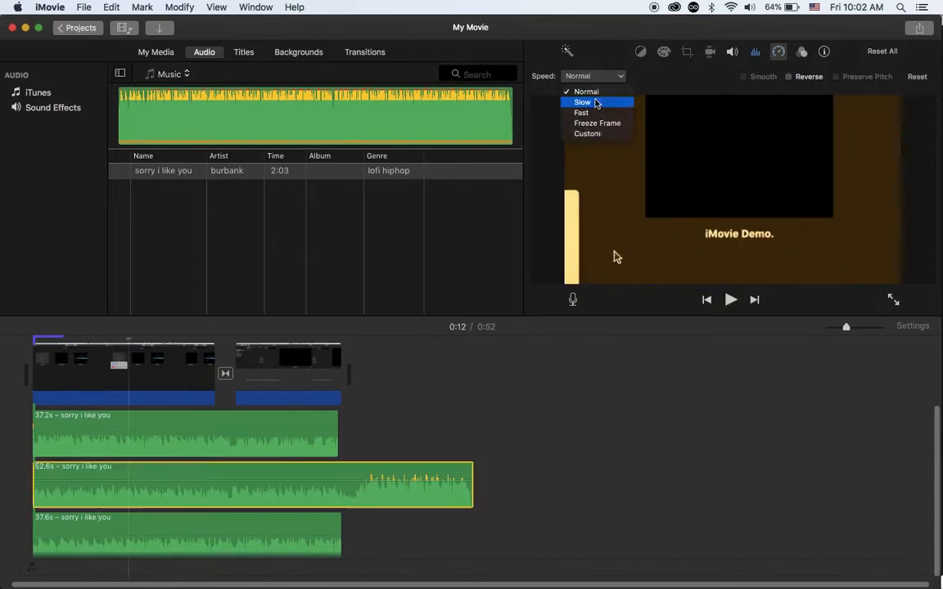
Slow the middle music clip and compare the 25%, 50% and Auto rates.
left_click(596, 100)
left_click(667, 78)
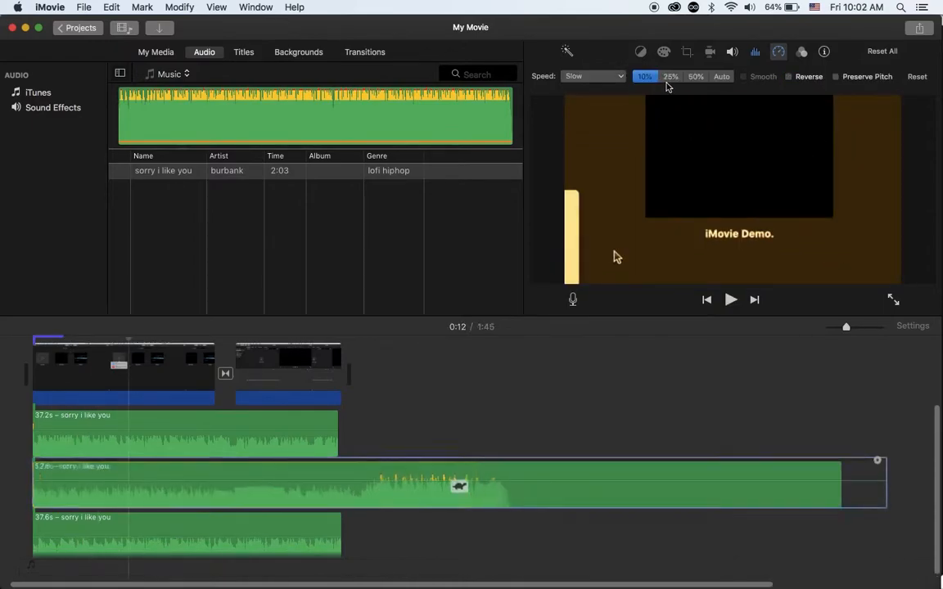
left_click(697, 78)
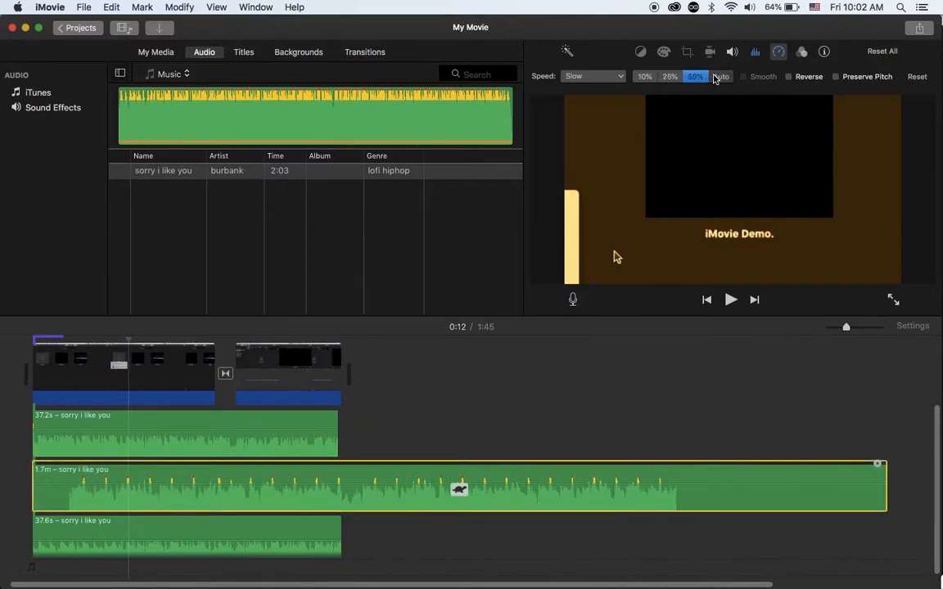
left_click(717, 77)
Set the middle music clip to Fast at 20x after trying 4x and 8x, turn on Reverse, and preview the sound.
left_click(601, 78)
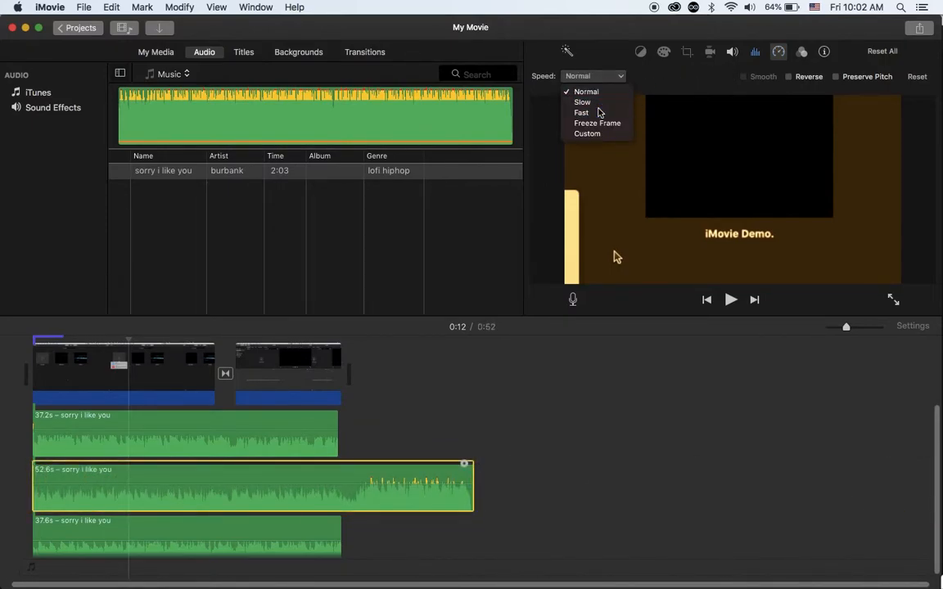
left_click(602, 112)
left_click(666, 77)
left_click(691, 77)
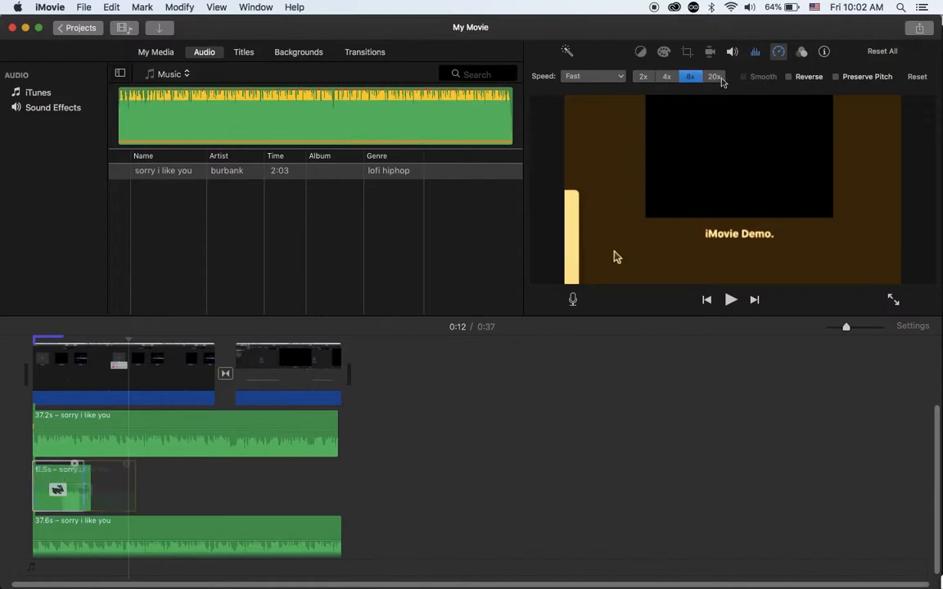
left_click(717, 78)
key("space")
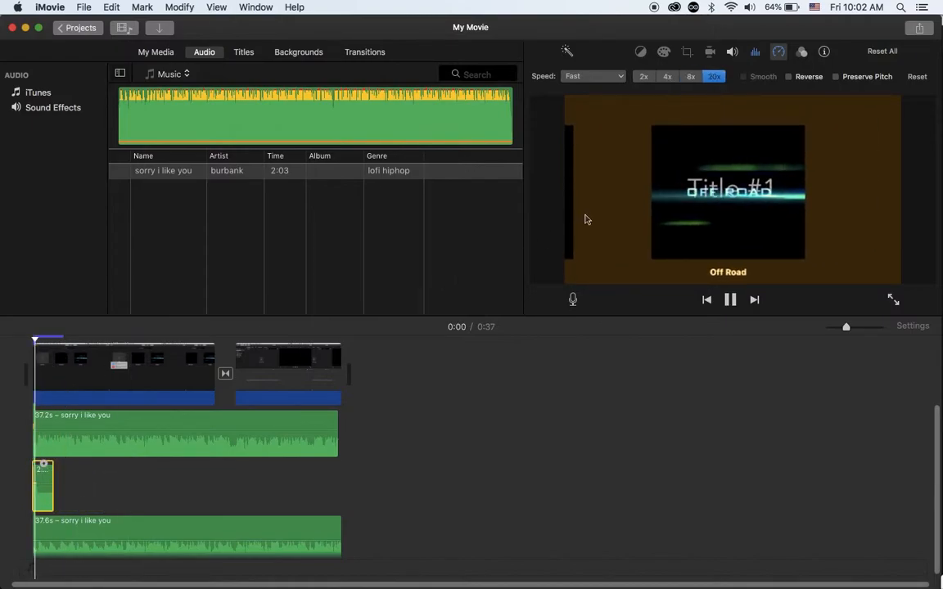
key("space")
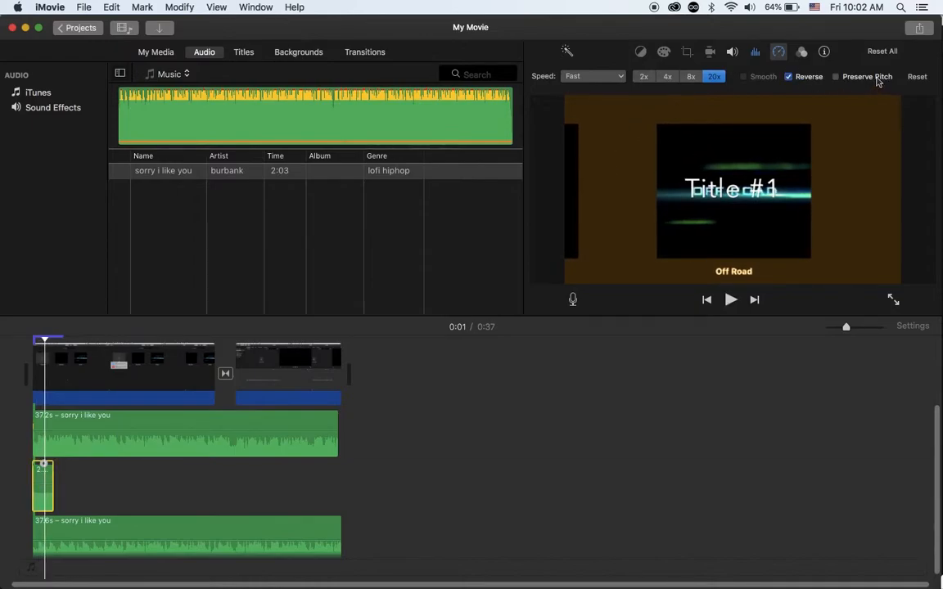
key("space")
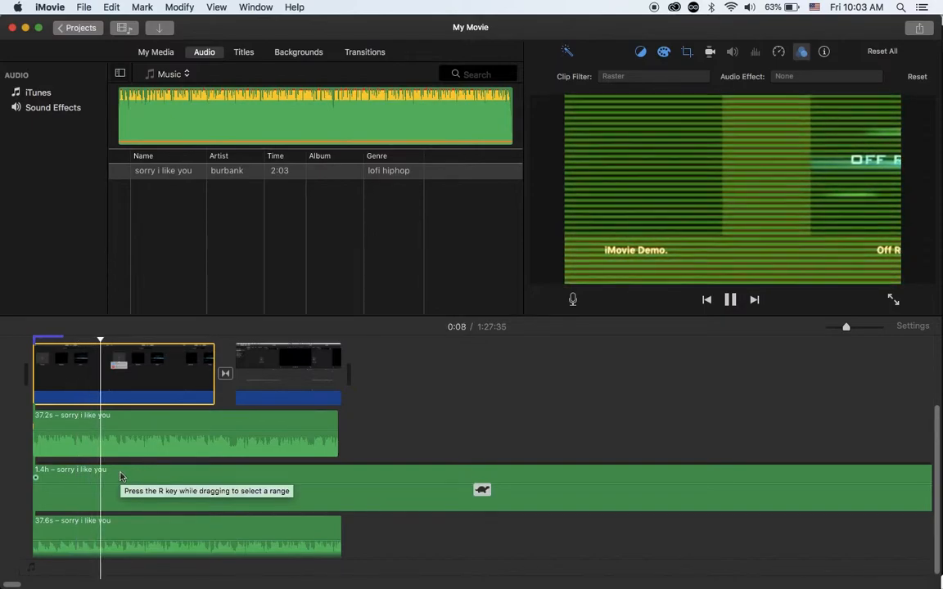
Stop playback, select the slowed middle music clip and open its audio effect choices.
key("space")
left_click(120, 476)
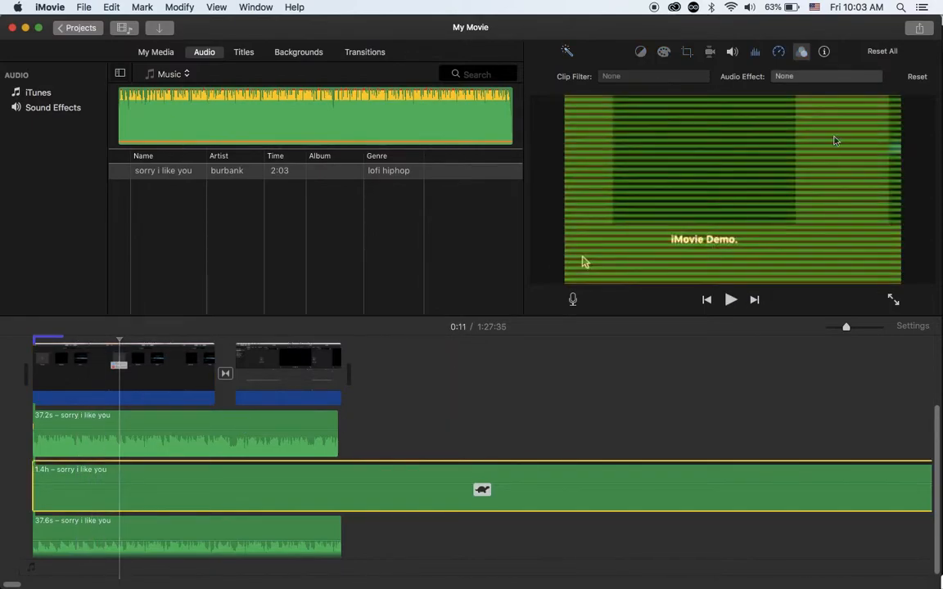
left_click(837, 76)
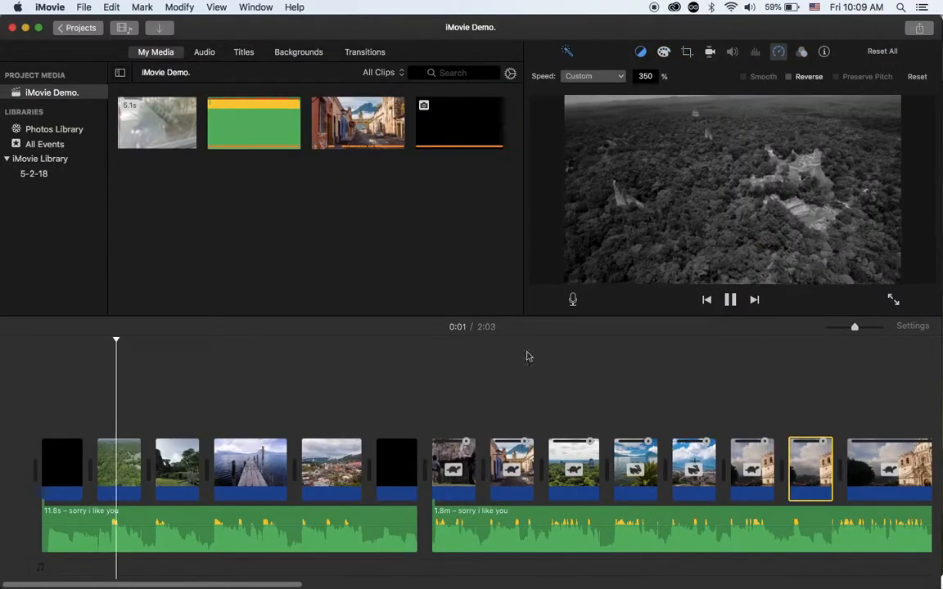
Start a file export of the iMovie Demo. project with 720p resolution, Medium quality and Faster compression.
left_click(919, 29)
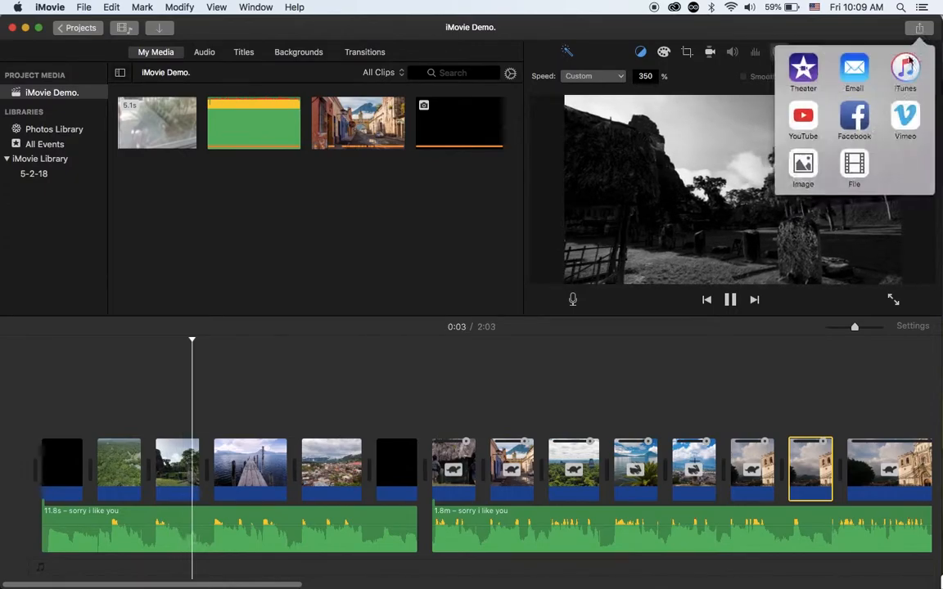
left_click(856, 159)
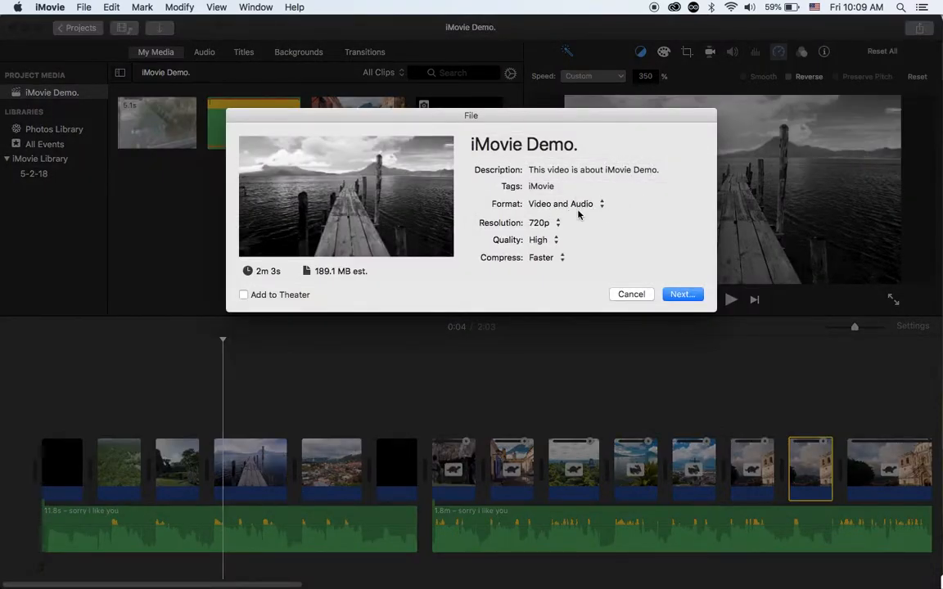
left_click(543, 257)
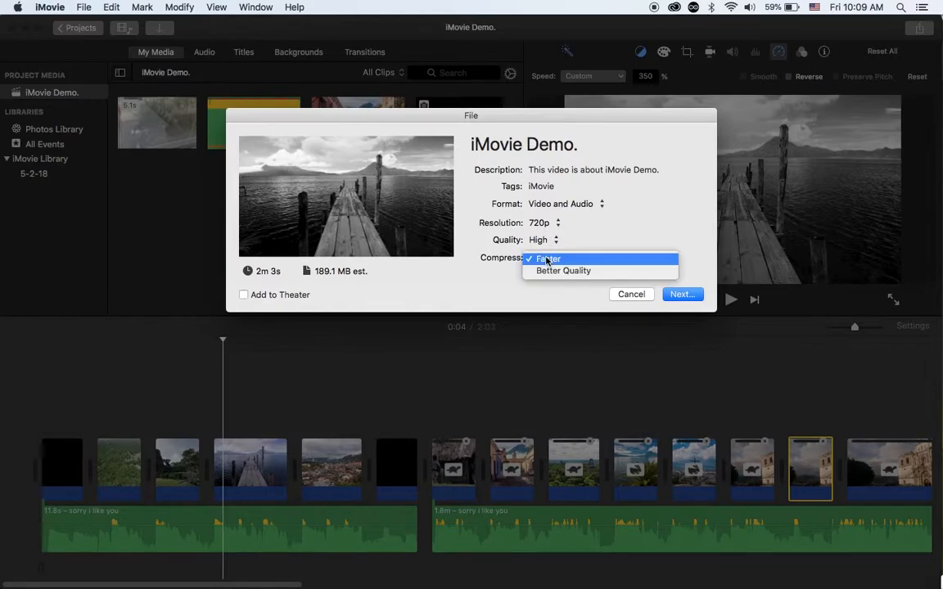
left_click(550, 259)
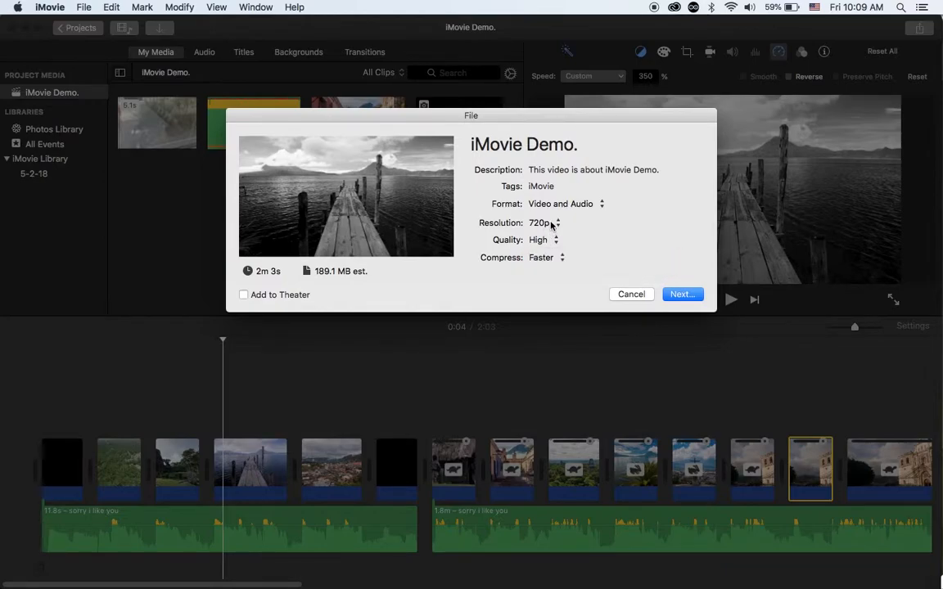
left_click(560, 225)
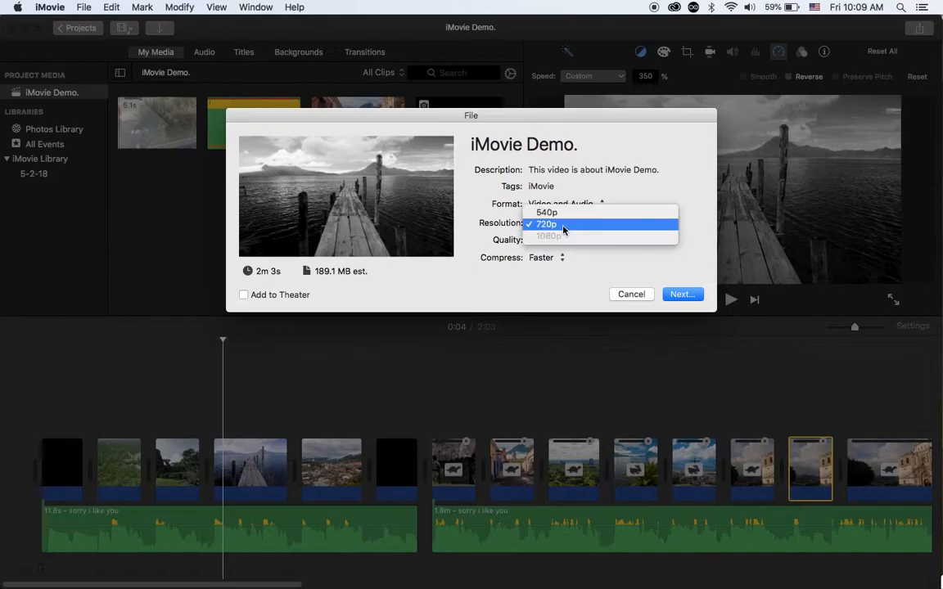
left_click(597, 226)
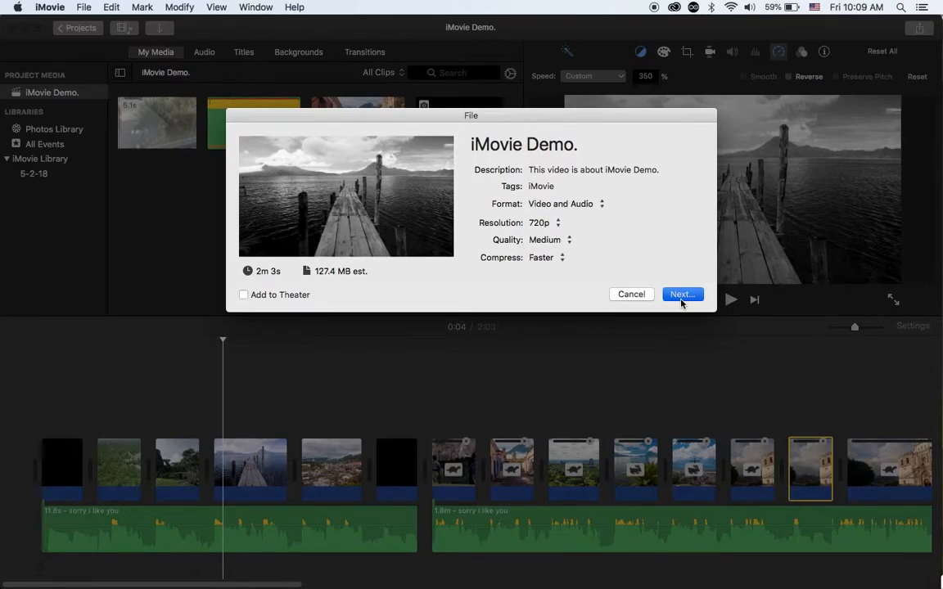
Save the exported movie as iMovie Demo..mp4 in Documents and check the export progress.
left_click(681, 295)
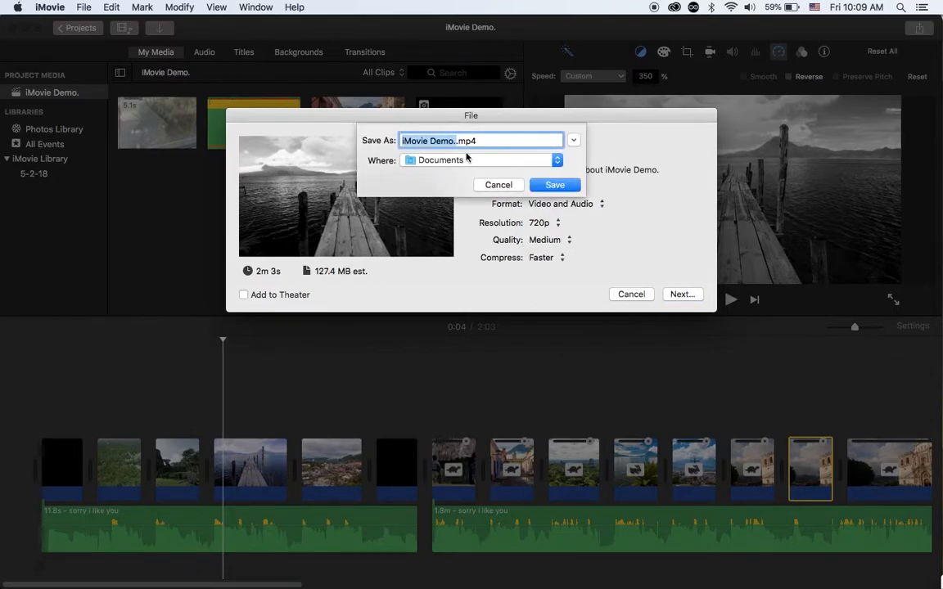
left_click(555, 185)
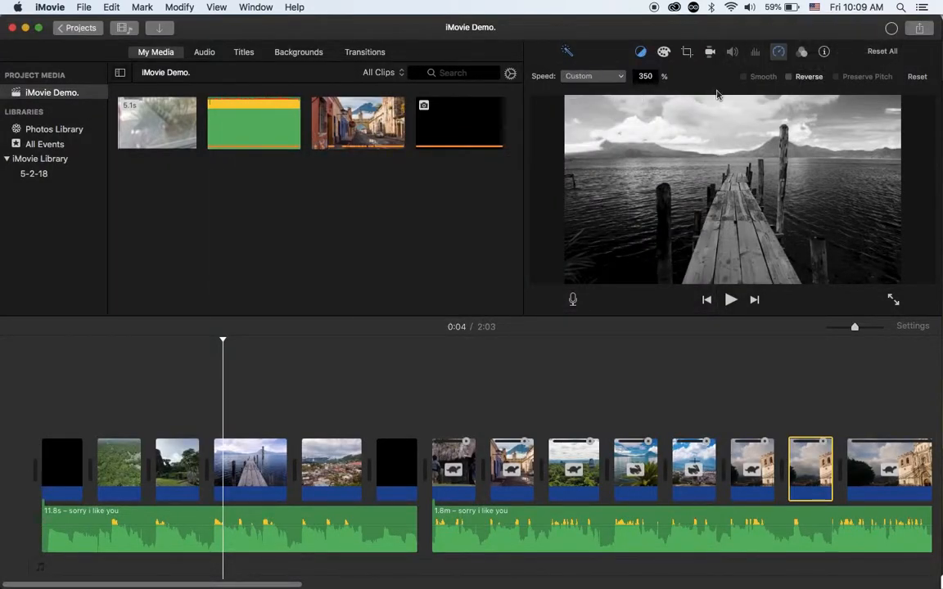
left_click(892, 30)
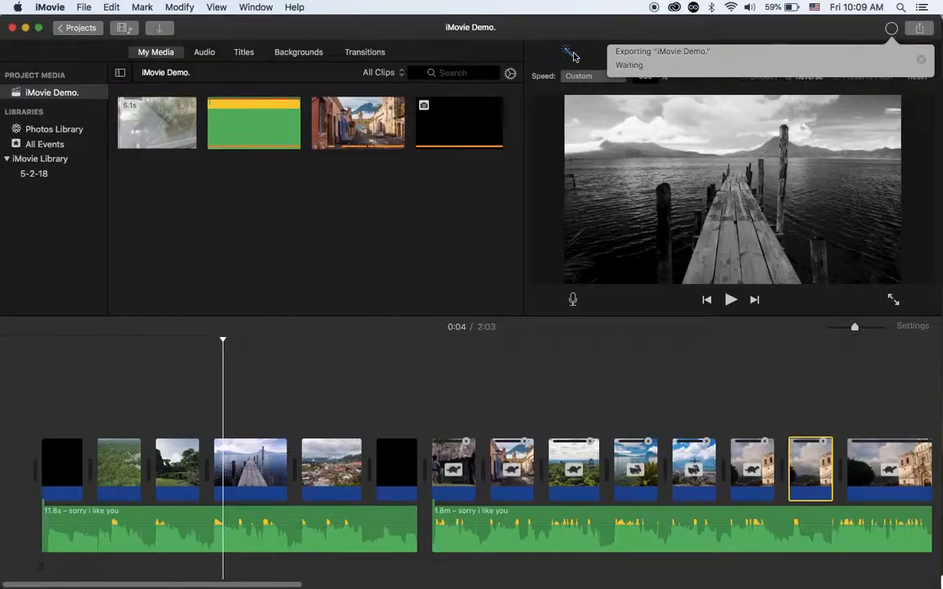